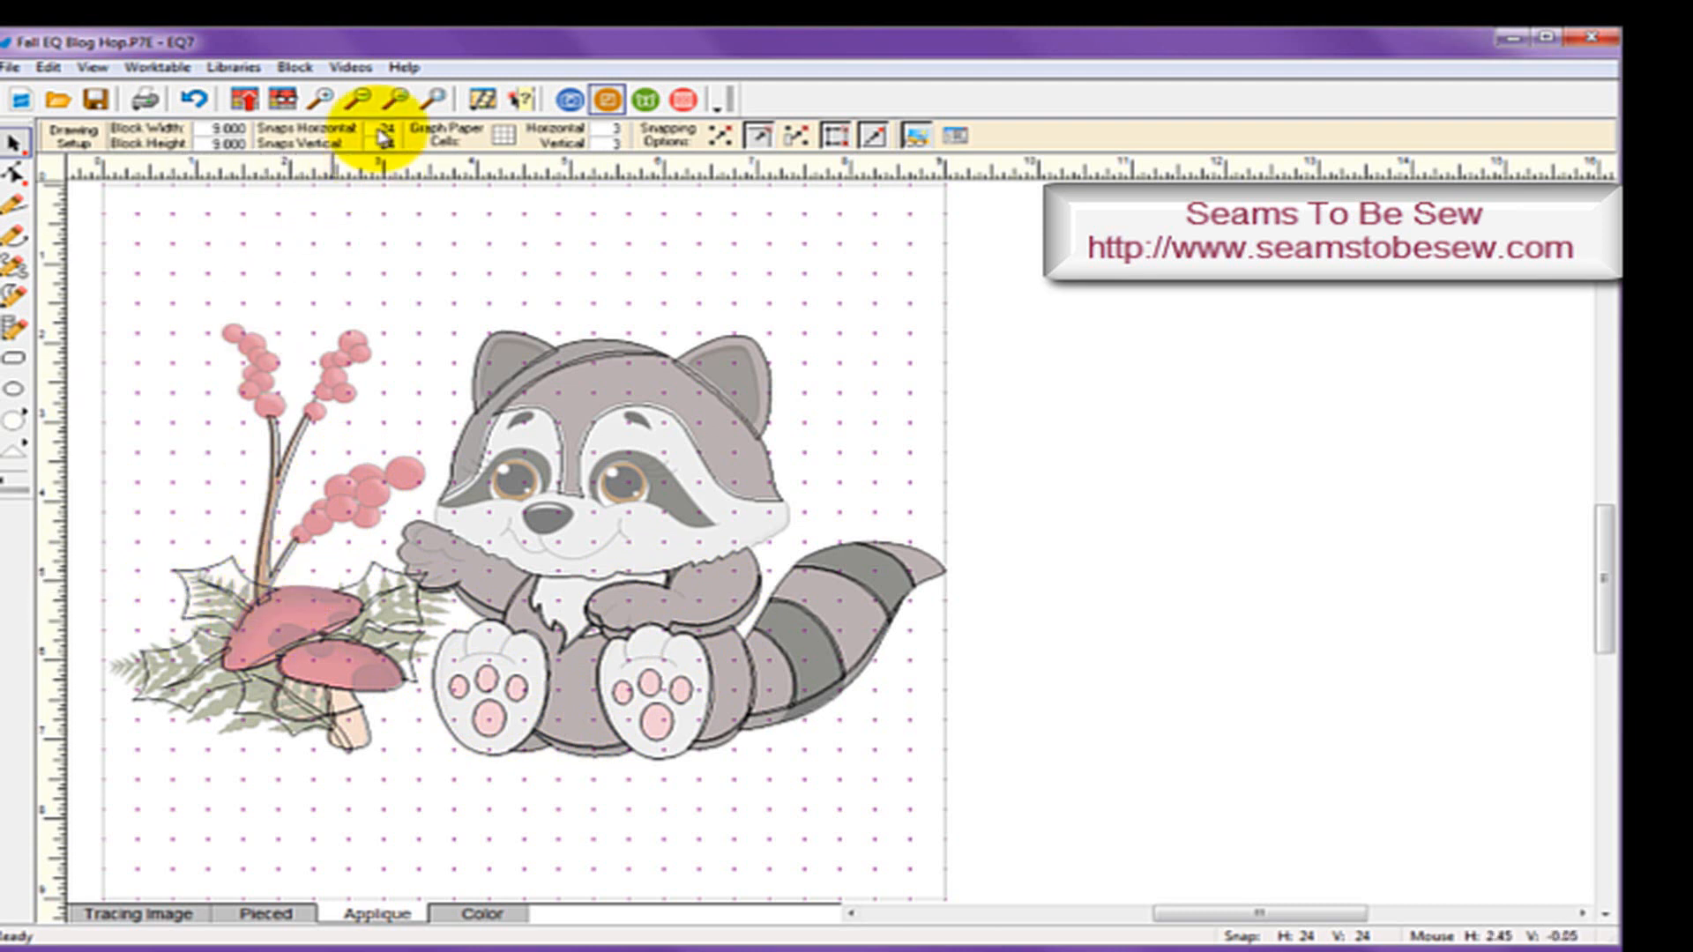
Step: Draw a short curved brush stroke, about 0.64 wide and 0.68 high, between the mushroom stem and the raccoon's foot
{"action": "left_click", "coordinate": [320, 99]}
{"action": "left_click_drag", "start_coordinate": [150, 529], "coordinate": [459, 754]}
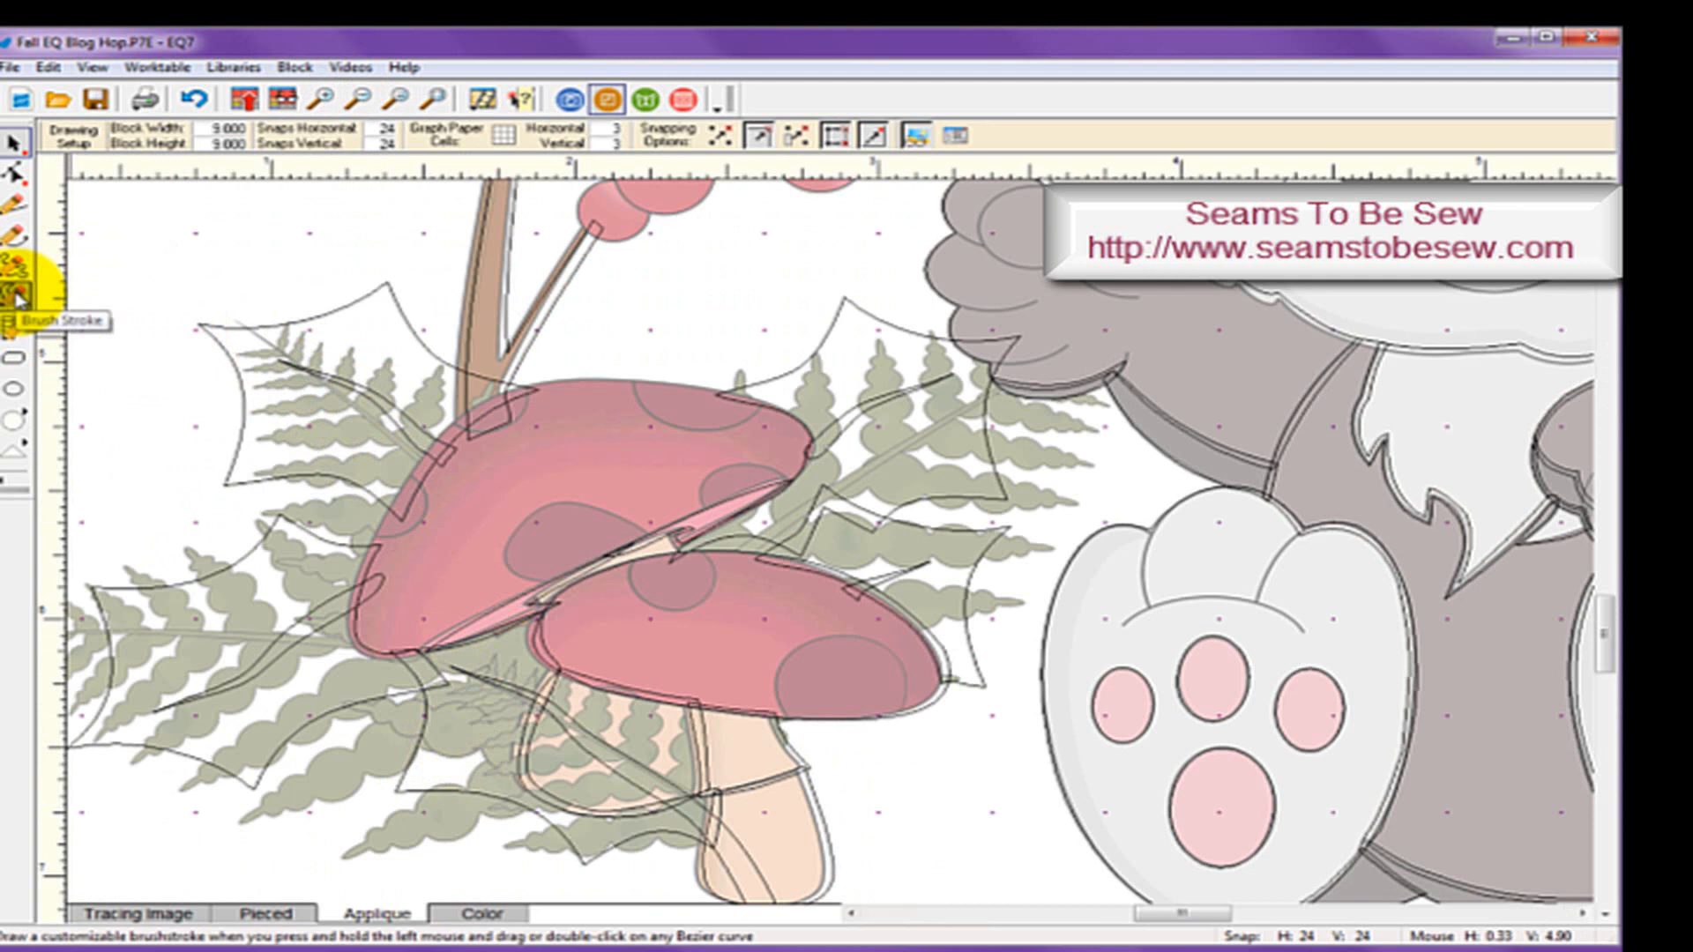
{"action": "left_click", "coordinate": [17, 296]}
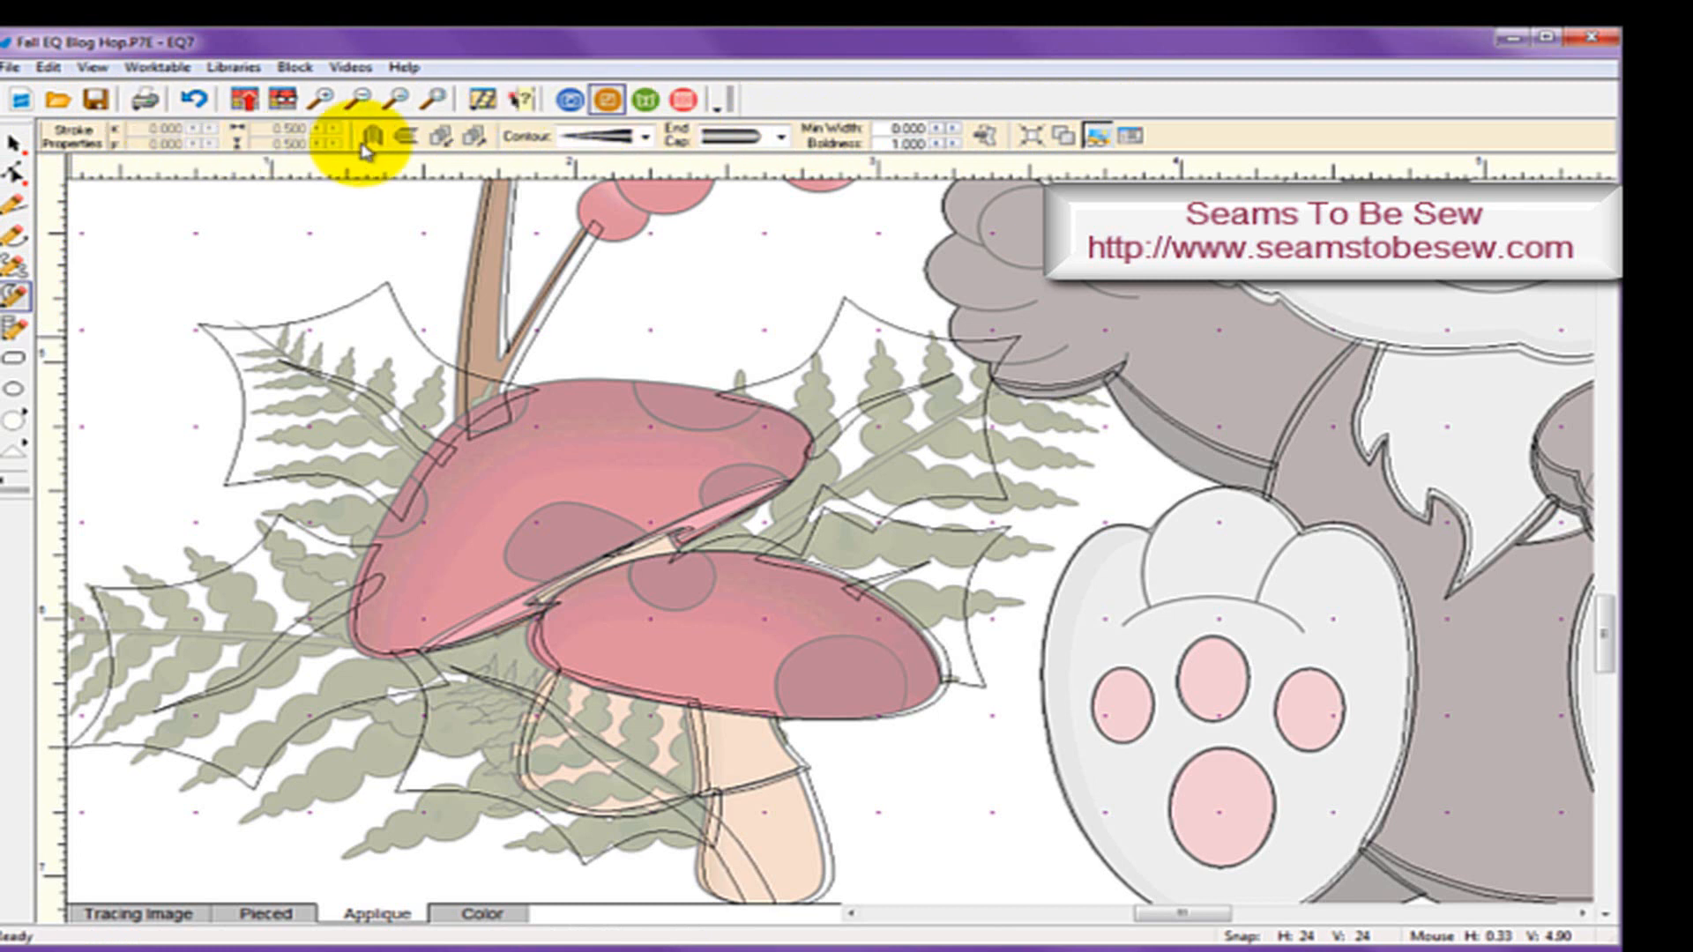
{"action": "left_click", "coordinate": [612, 141]}
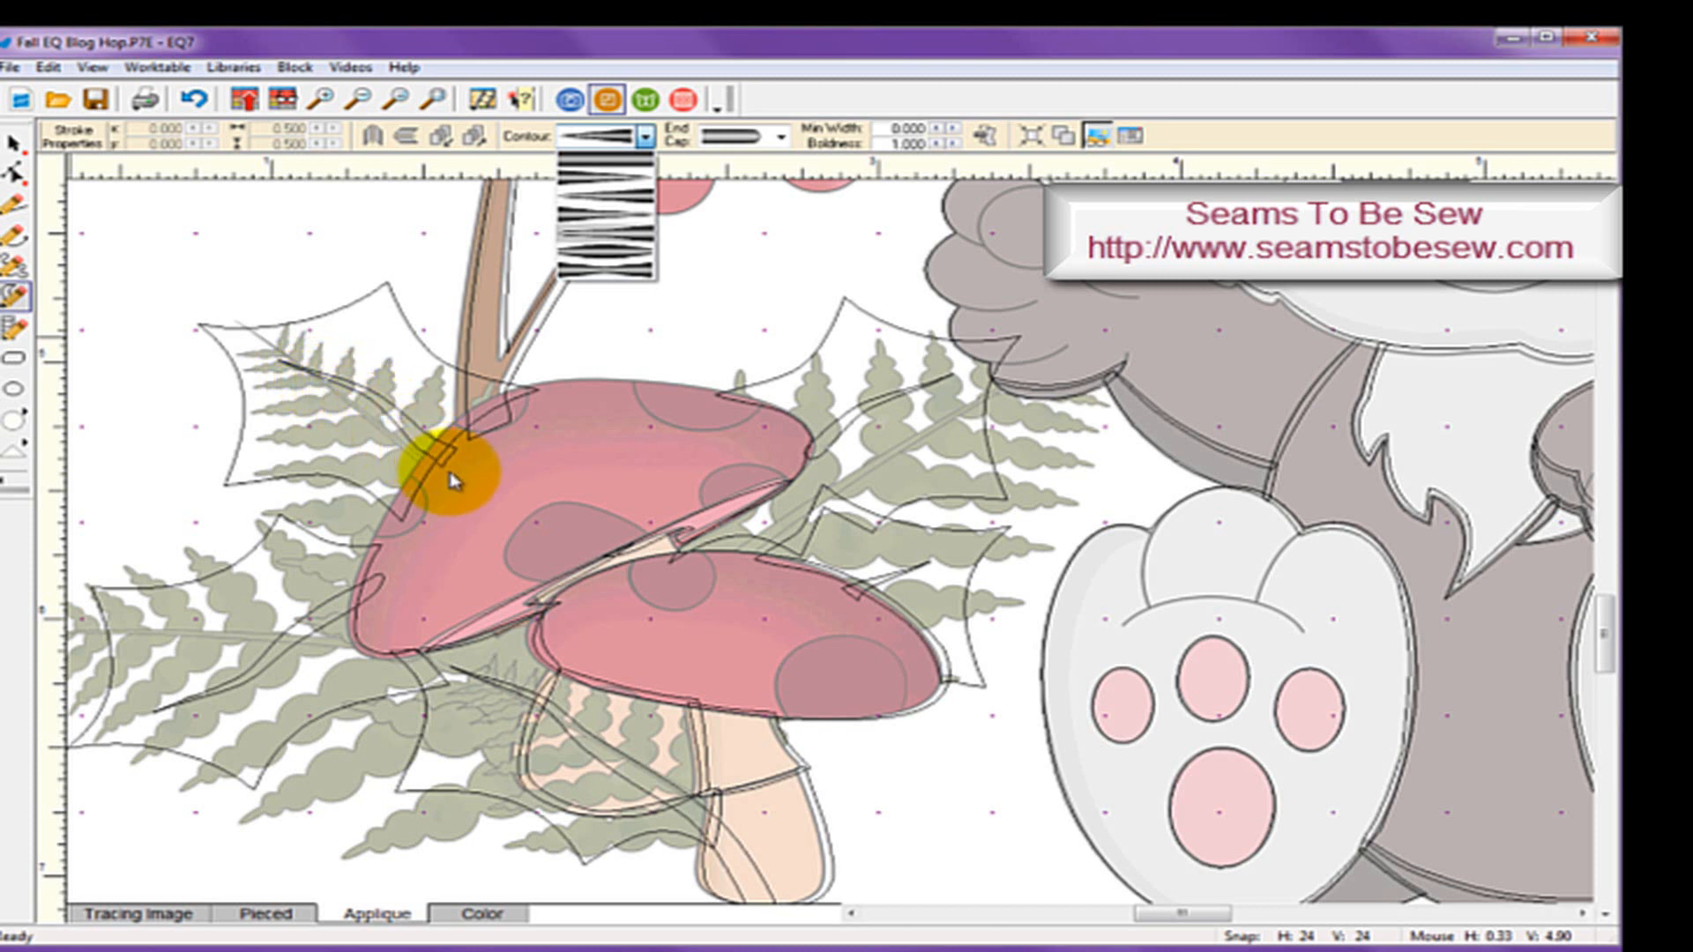
{"action": "left_click", "coordinate": [1607, 621]}
{"action": "scroll", "coordinate": [1608, 622], "scroll_direction": "down", "scroll_amount": 3}
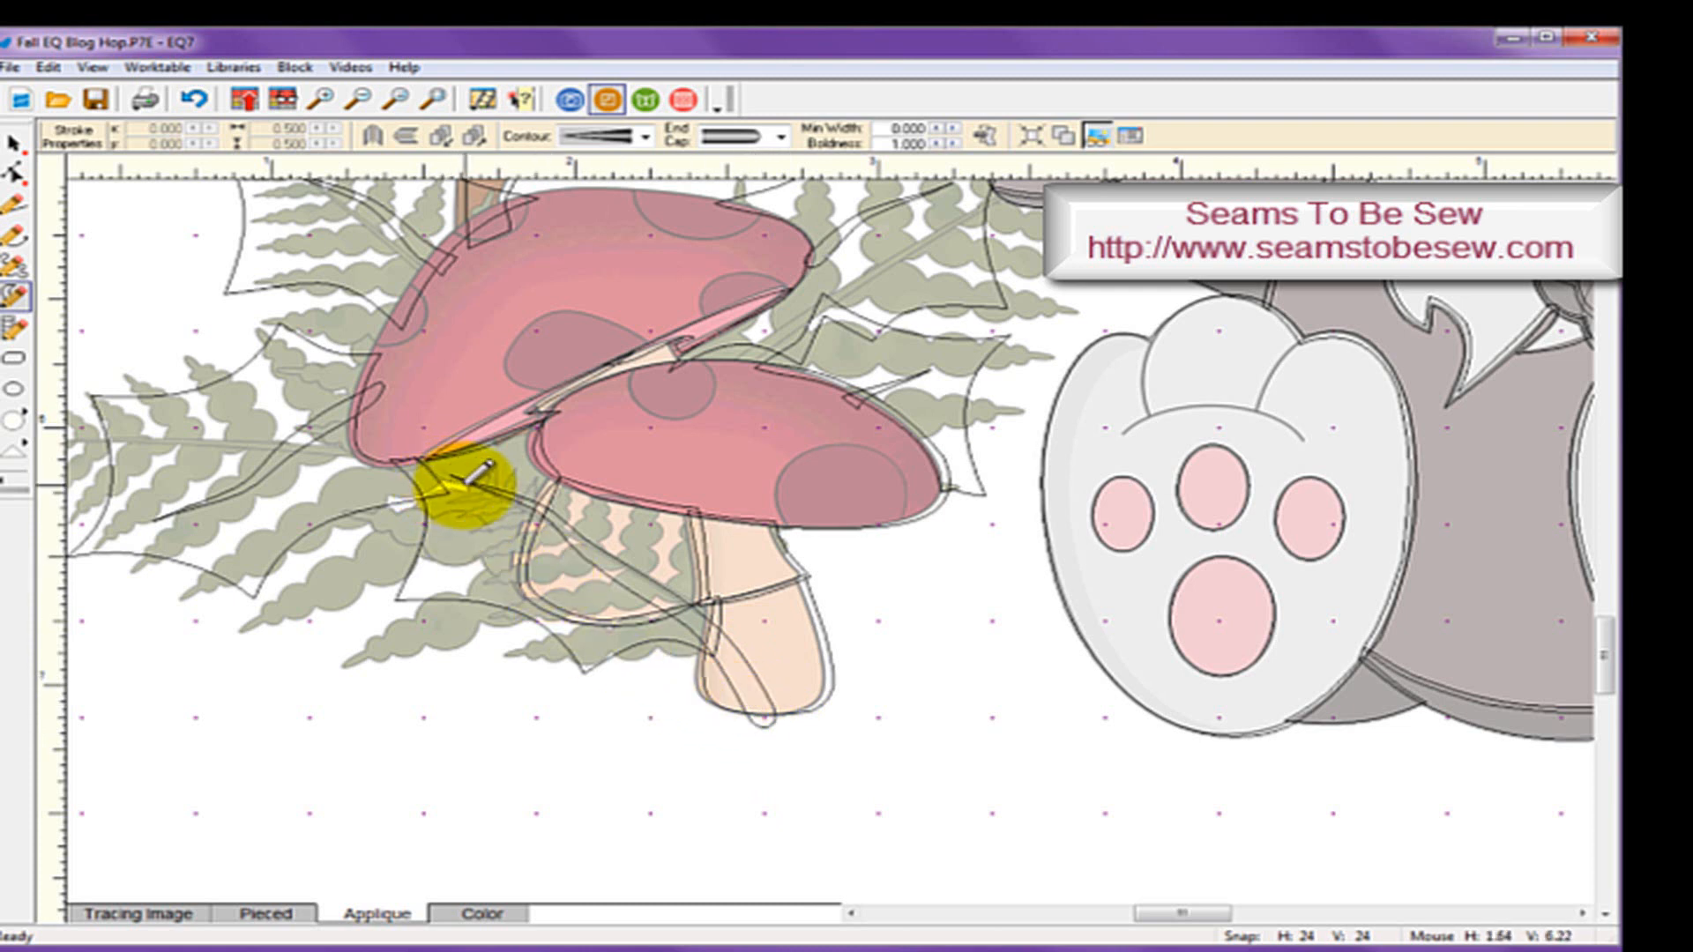
{"action": "left_click", "coordinate": [779, 138]}
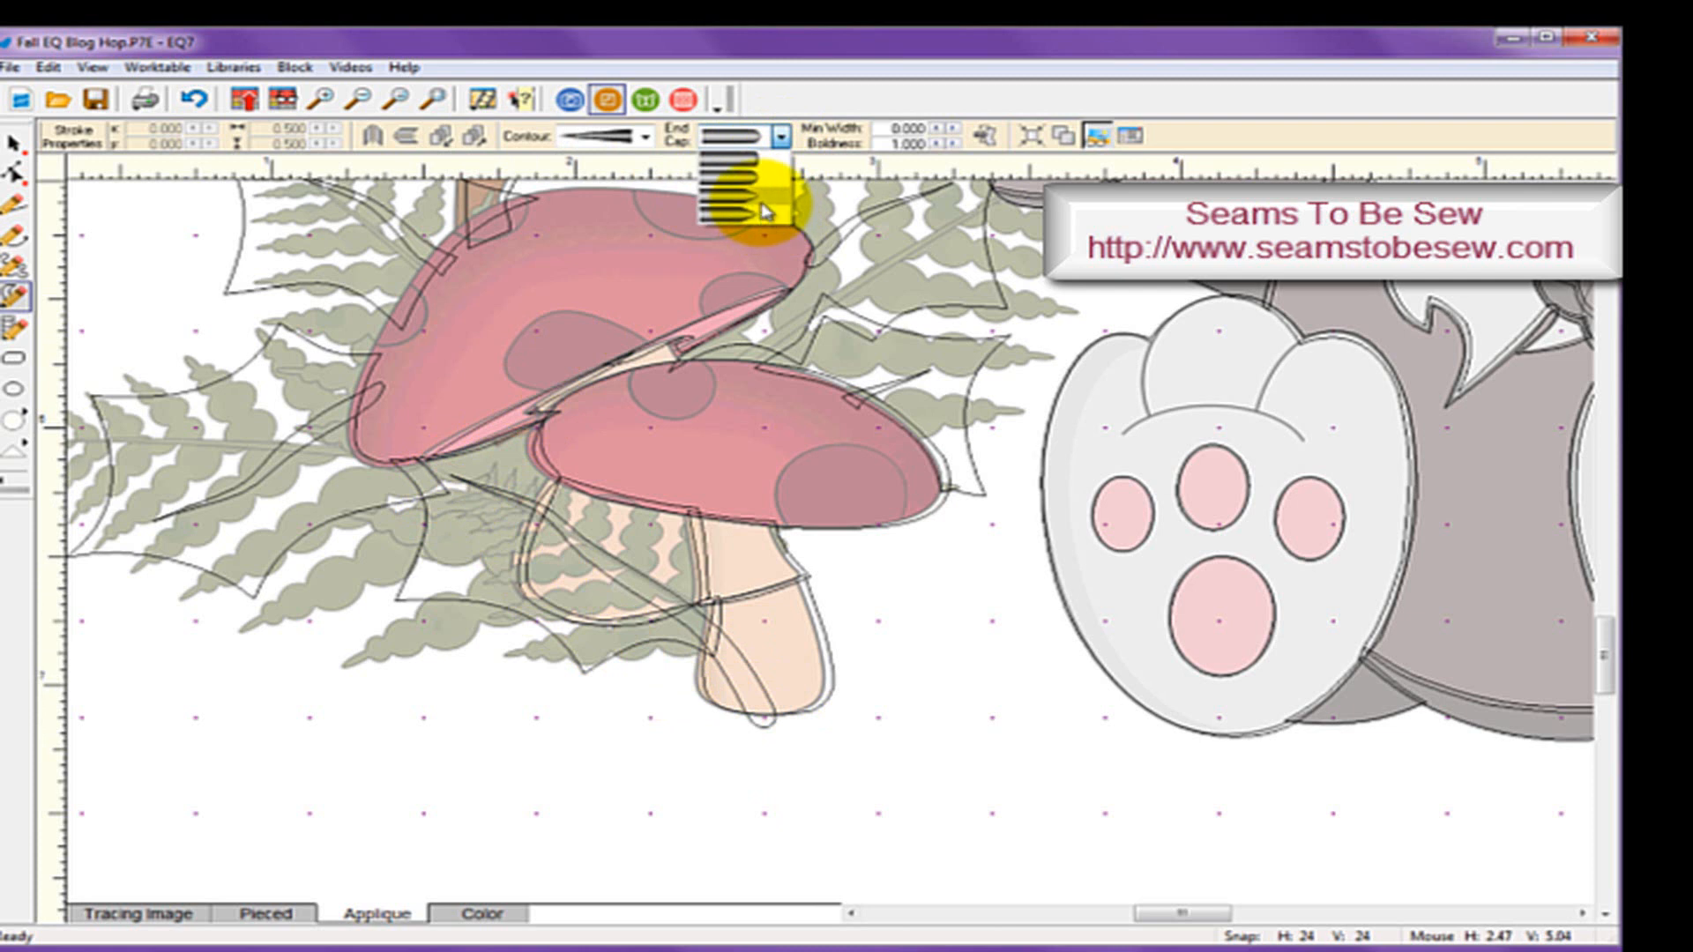
{"action": "left_click", "coordinate": [782, 138]}
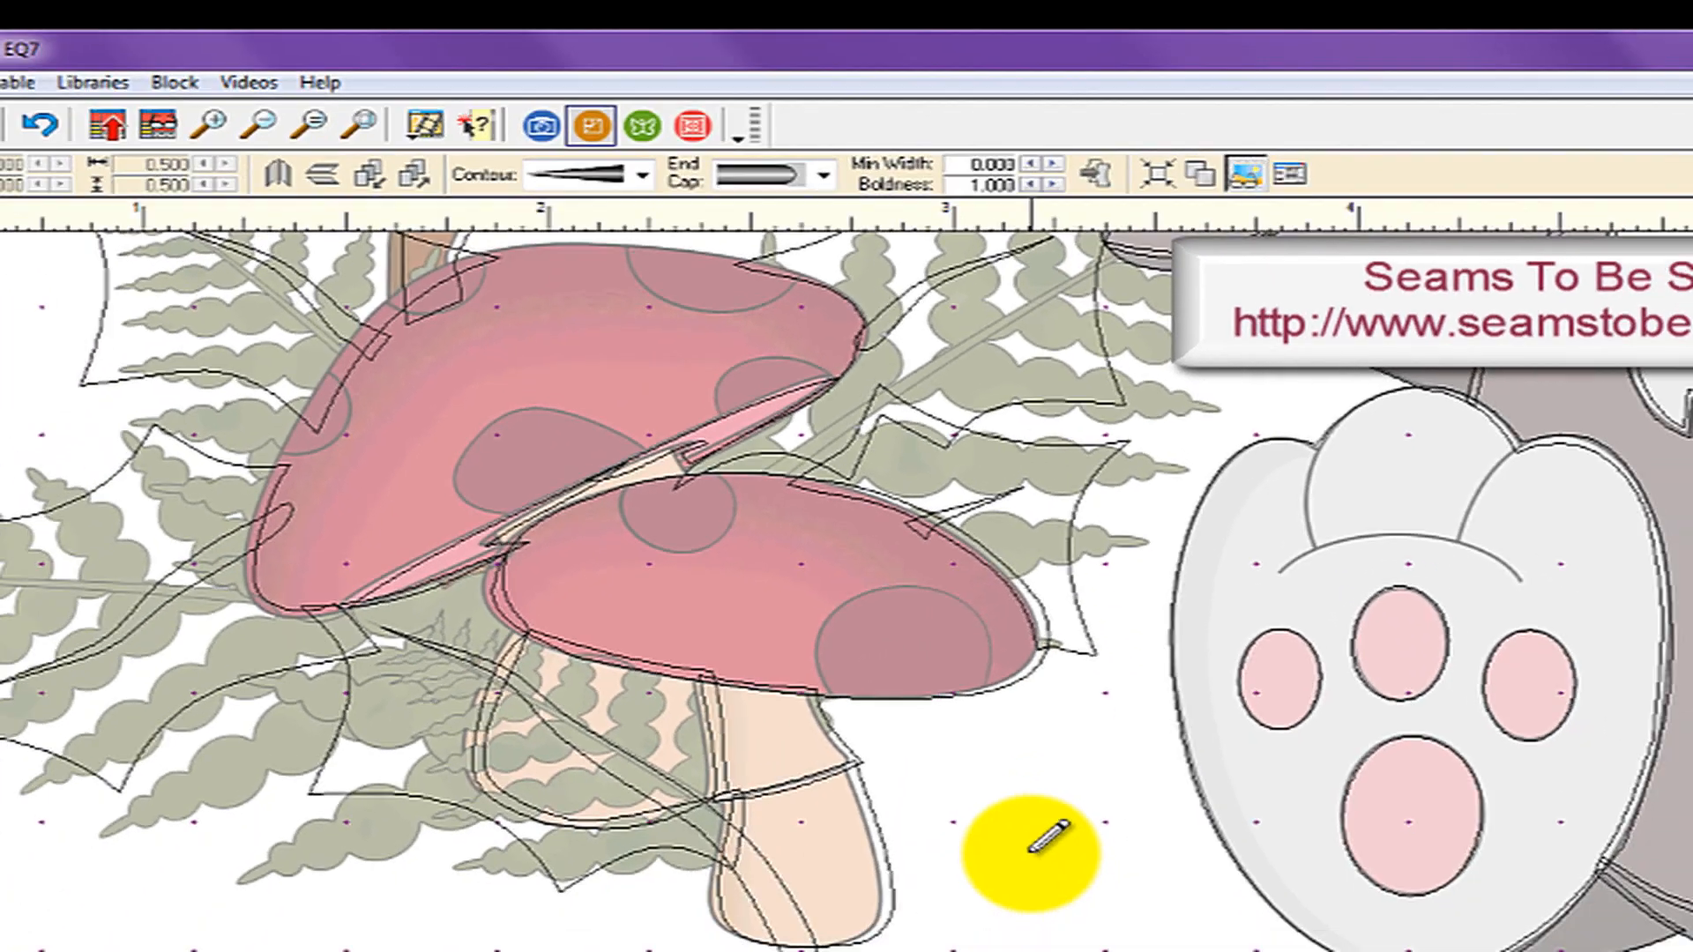
{"action": "mouse_move", "coordinate": [1001, 647]}
{"action": "left_mouse_down"}
{"action": "mouse_move", "coordinate": [1137, 792]}
{"action": "mouse_move", "coordinate": [1196, 808]}
{"action": "left_mouse_up"}
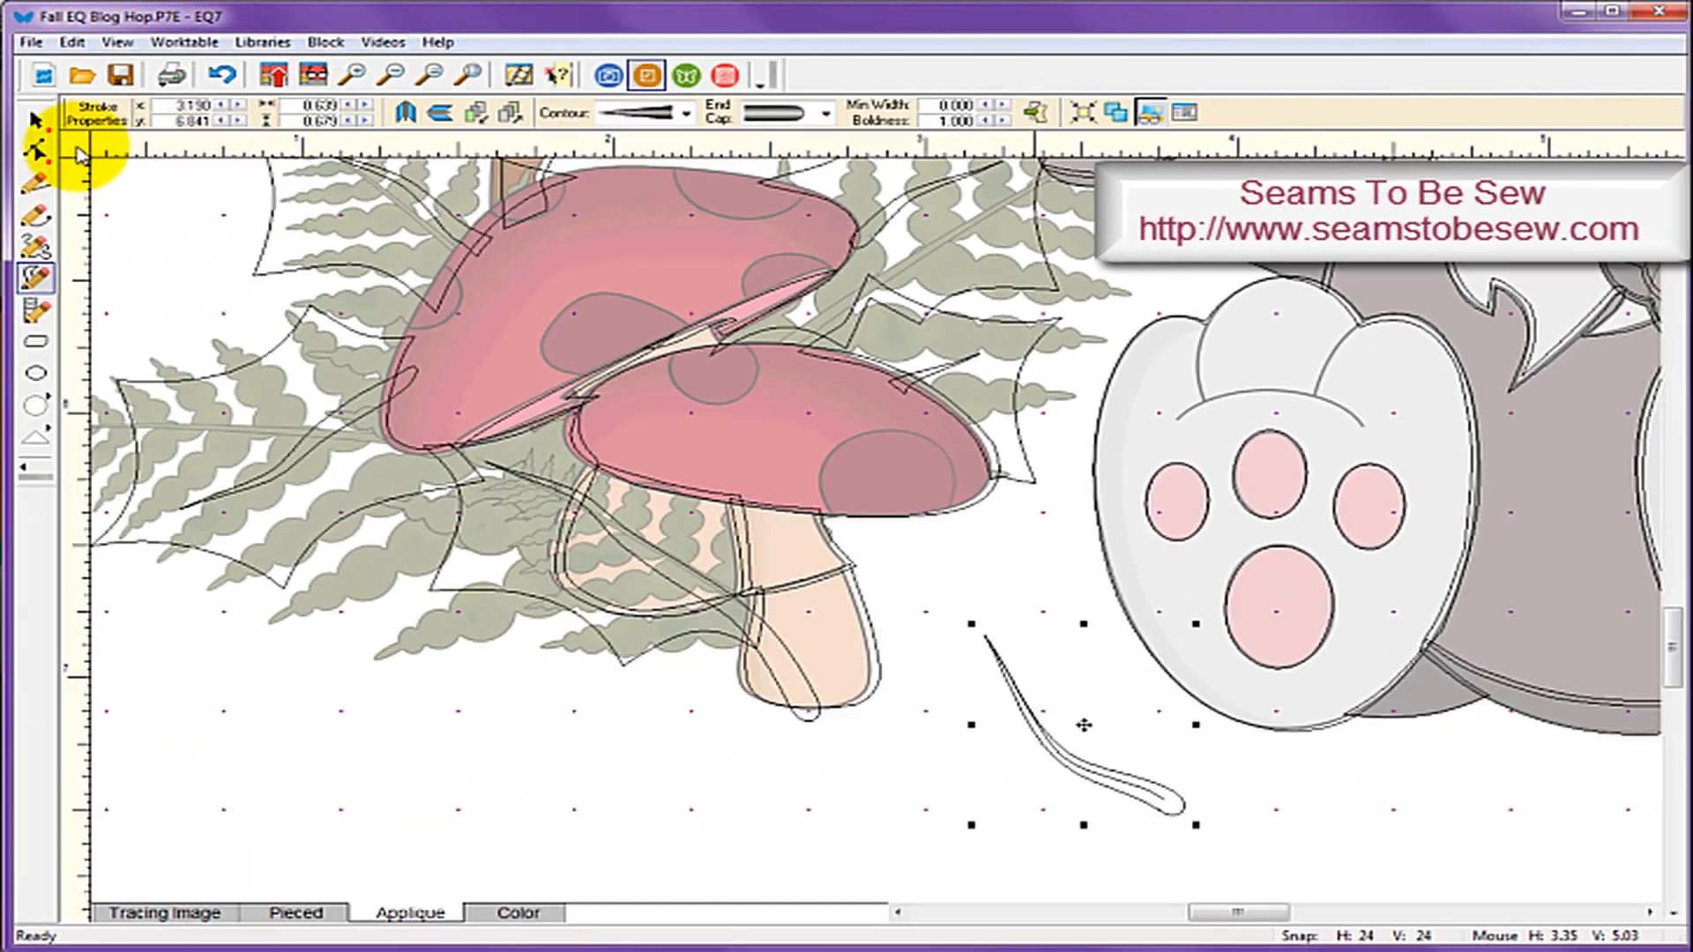
Step: Reshape the short brush stroke into a nearly straight diagonal by moving its middle node and both end nodes
{"action": "left_click", "coordinate": [35, 155]}
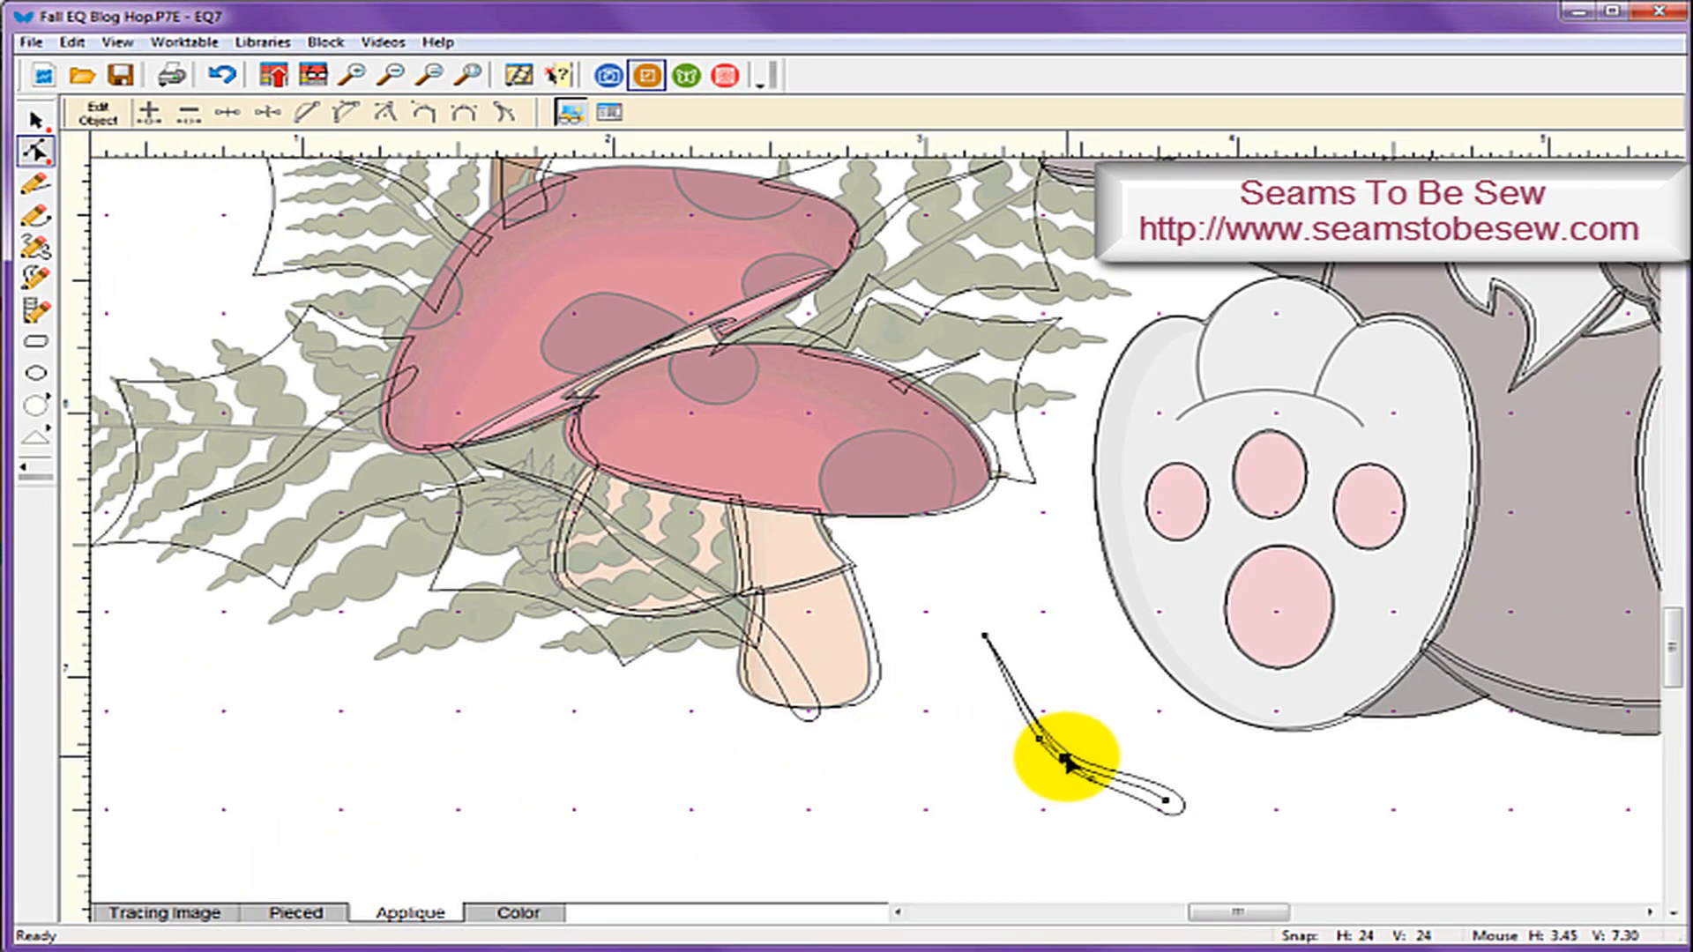
{"action": "left_click_drag", "start_coordinate": [1065, 760], "coordinate": [1110, 664]}
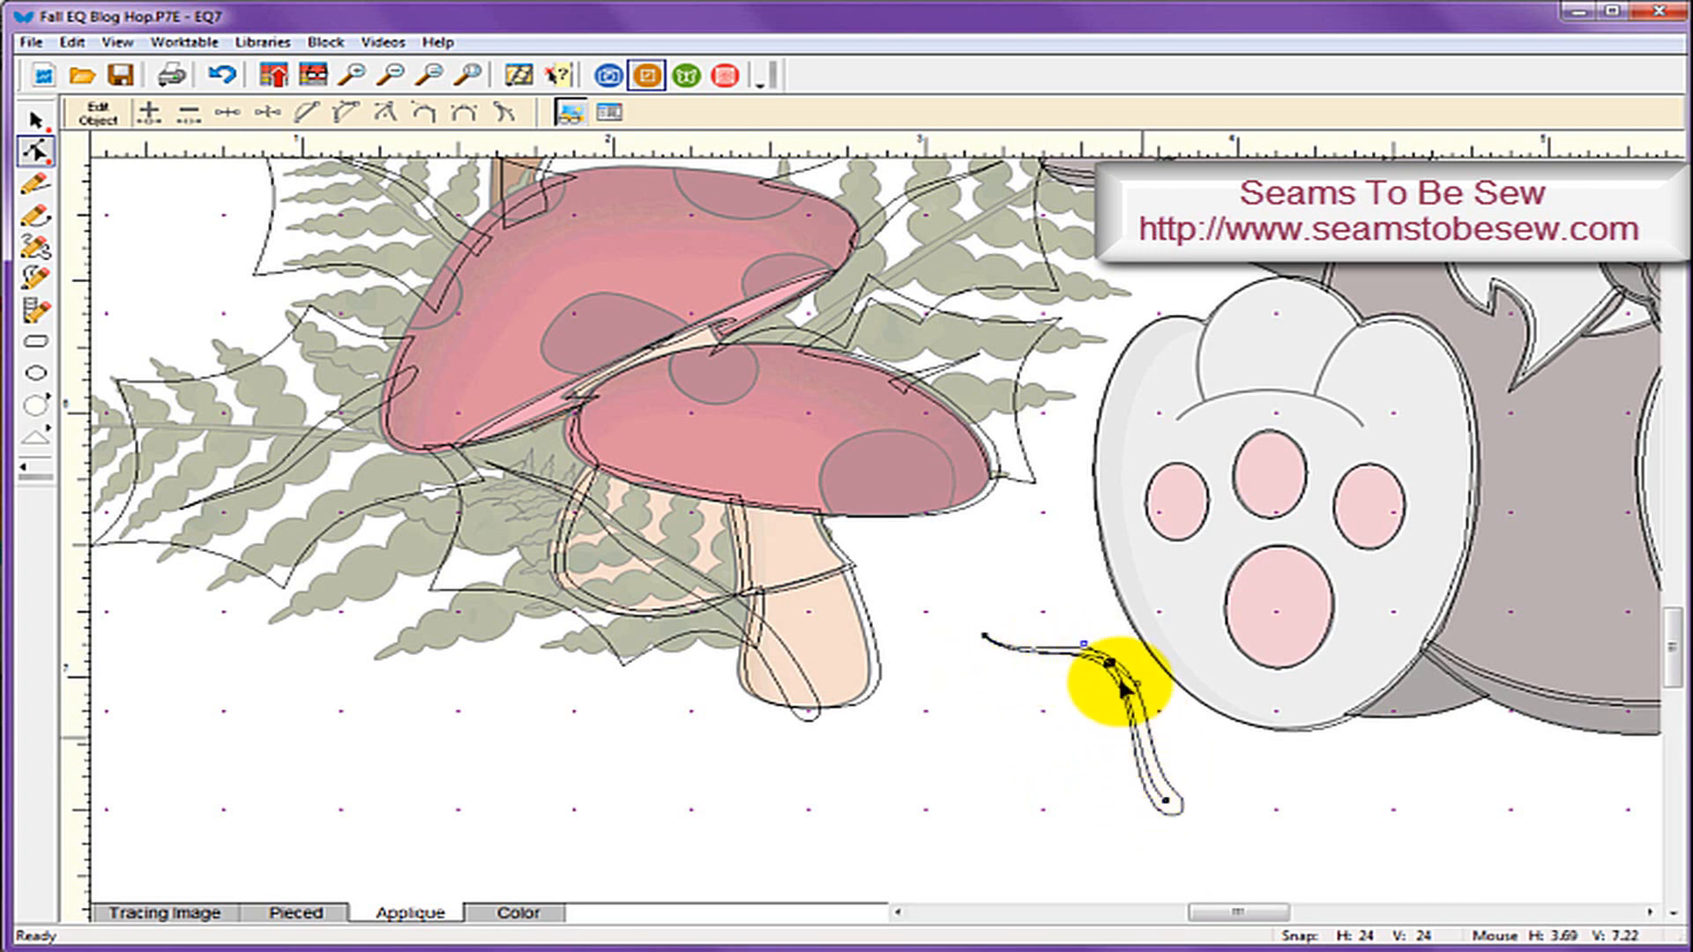
{"action": "left_click_drag", "start_coordinate": [1110, 663], "coordinate": [930, 805]}
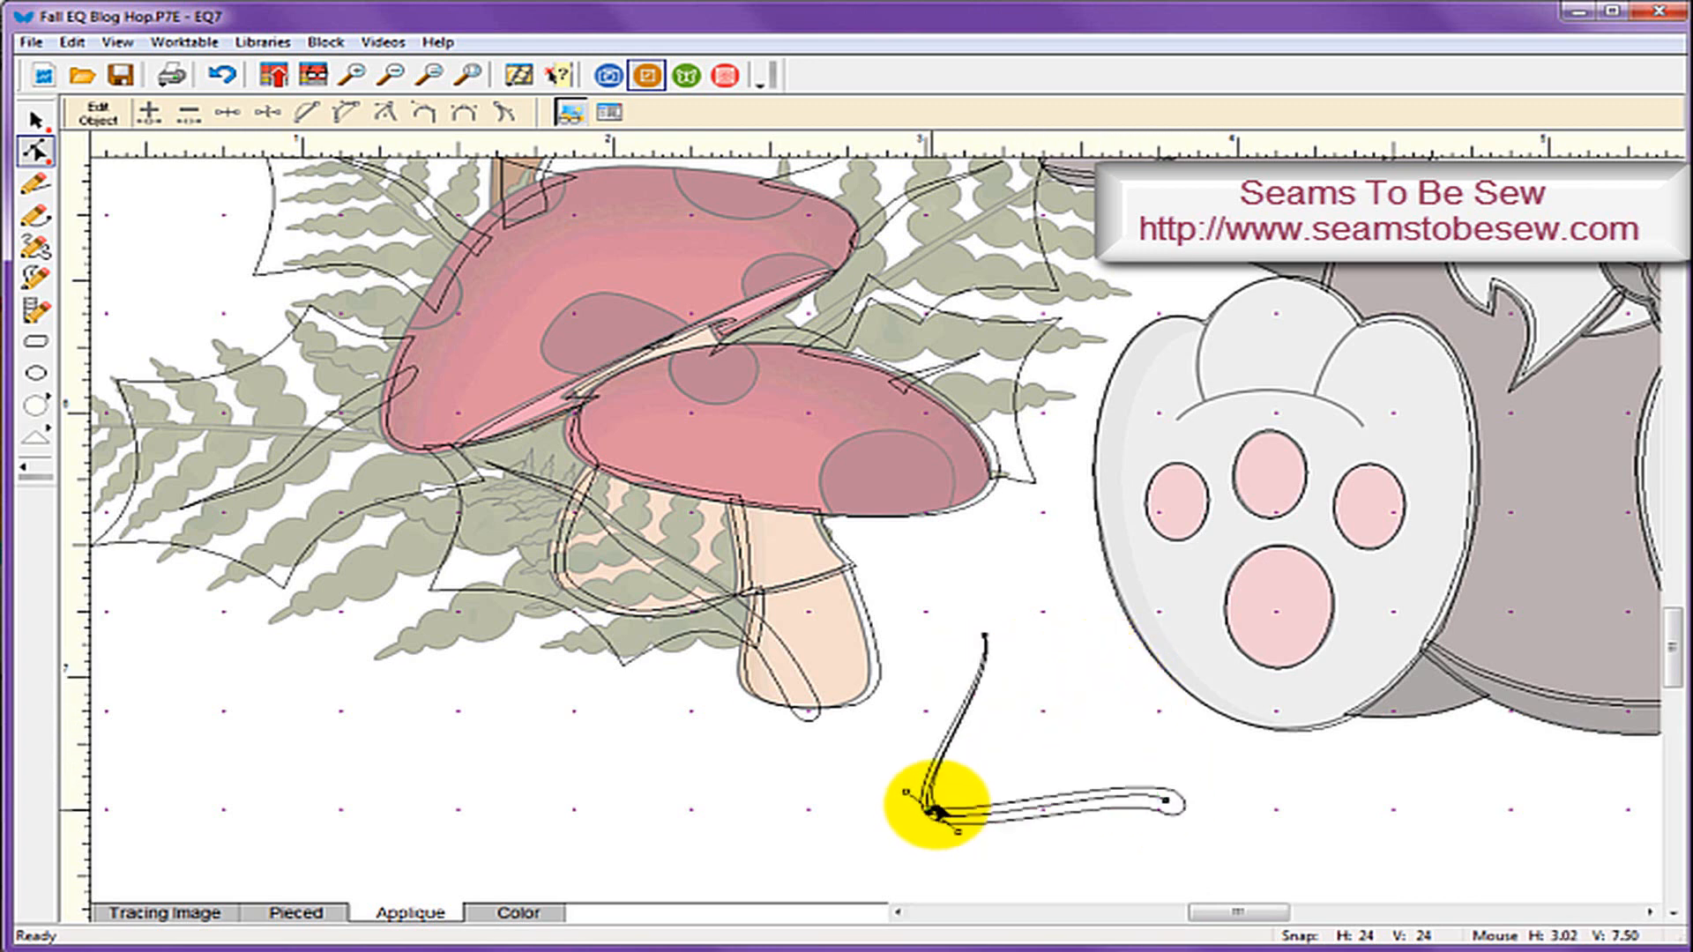
{"action": "mouse_move", "coordinate": [983, 641]}
{"action": "left_mouse_down"}
{"action": "mouse_move", "coordinate": [975, 616]}
{"action": "mouse_move", "coordinate": [1011, 542]}
{"action": "left_mouse_up"}
{"action": "left_click_drag", "start_coordinate": [1163, 798], "coordinate": [1182, 808]}
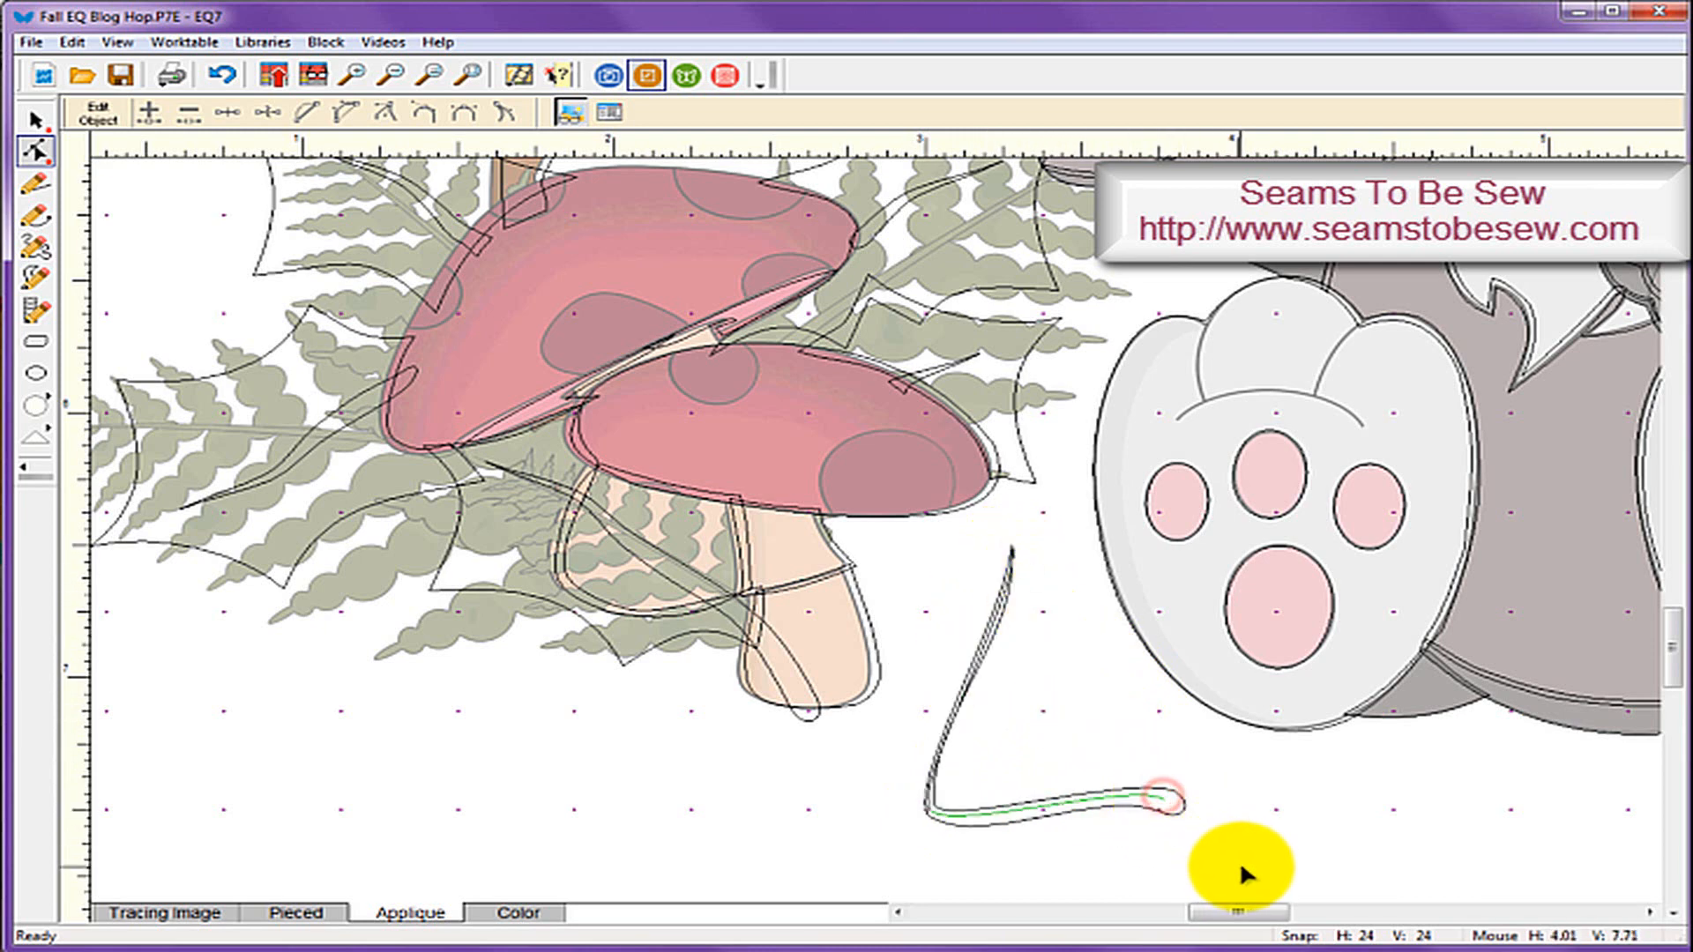
{"action": "left_click_drag", "start_coordinate": [1242, 868], "coordinate": [1241, 867]}
{"action": "left_click_drag", "start_coordinate": [934, 813], "coordinate": [1099, 699]}
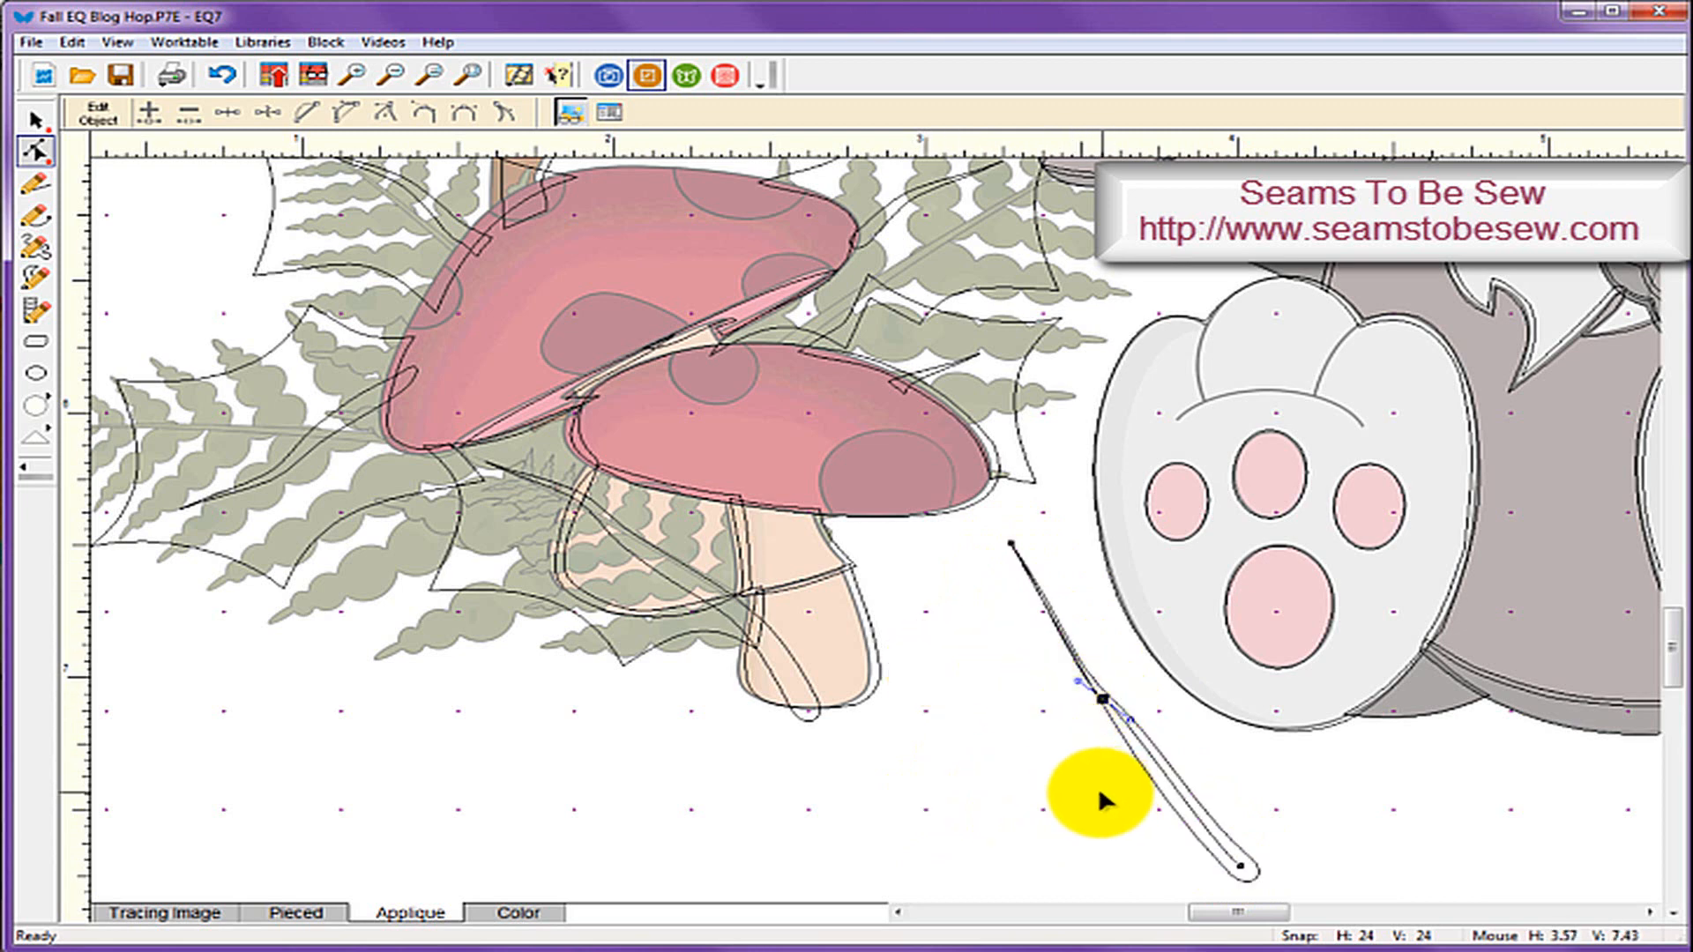
Step: Bend the diagonal stroke by pulling its middle node towards the mushrooms and return the node to the diagonal
{"action": "left_click", "coordinate": [1084, 797]}
{"action": "left_click", "coordinate": [1169, 785]}
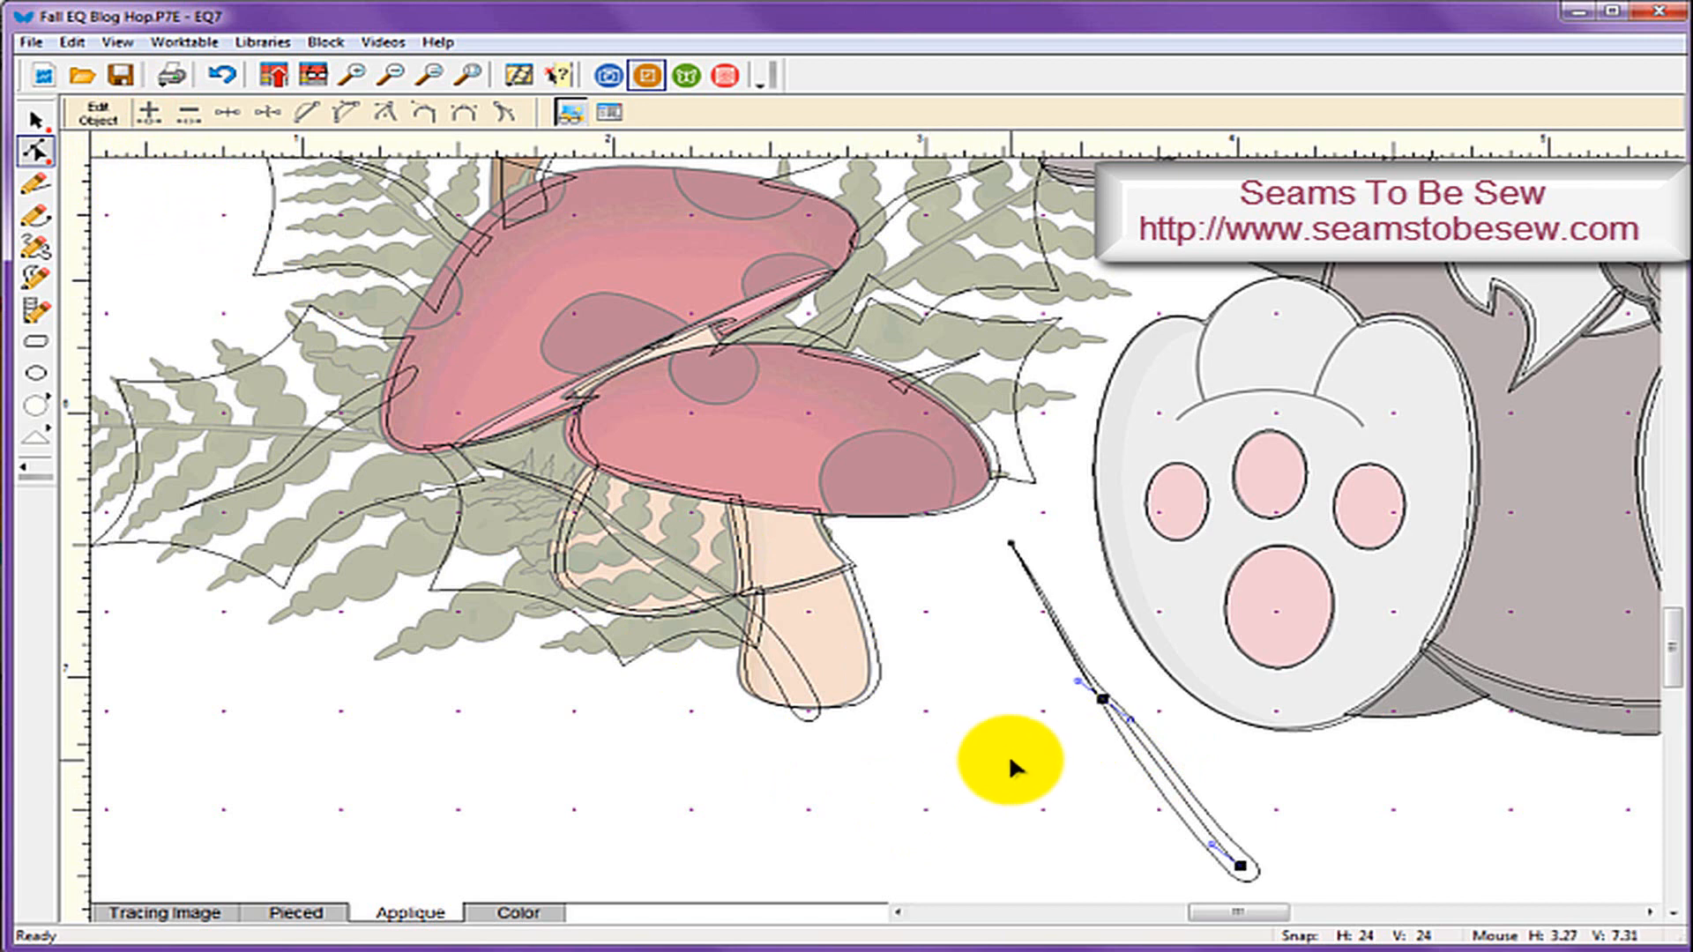
{"action": "mouse_move", "coordinate": [1102, 699]}
{"action": "left_mouse_down"}
{"action": "mouse_move", "coordinate": [921, 753]}
{"action": "mouse_move", "coordinate": [1041, 720]}
{"action": "left_mouse_up"}
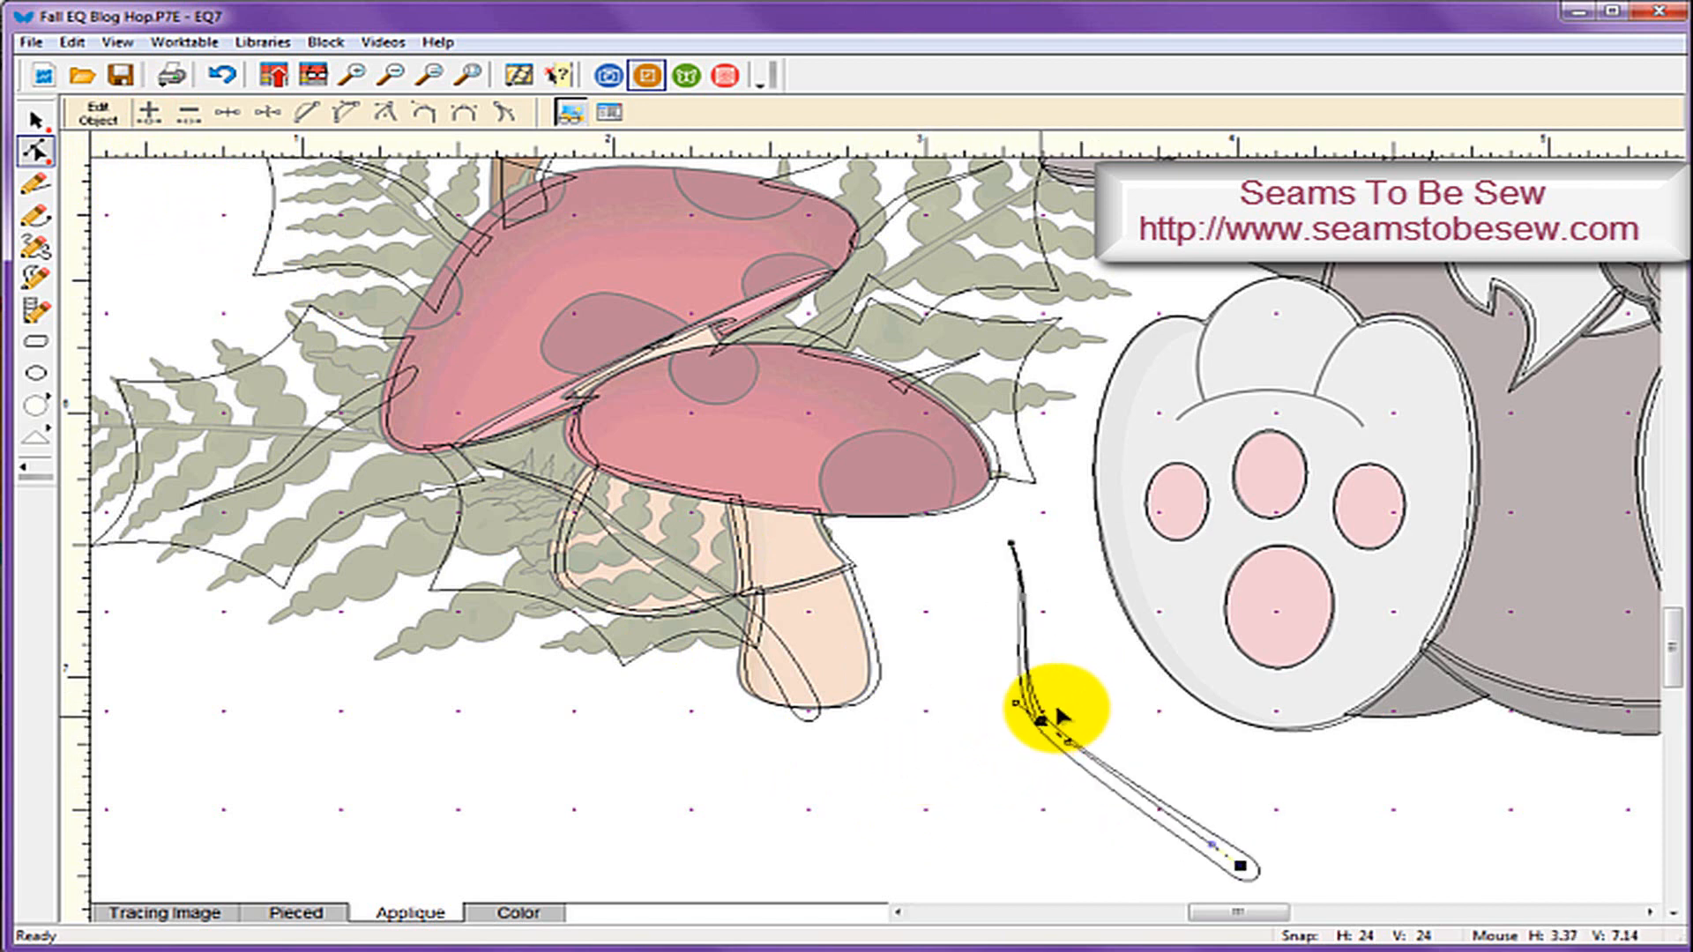
{"action": "left_click", "coordinate": [1106, 796]}
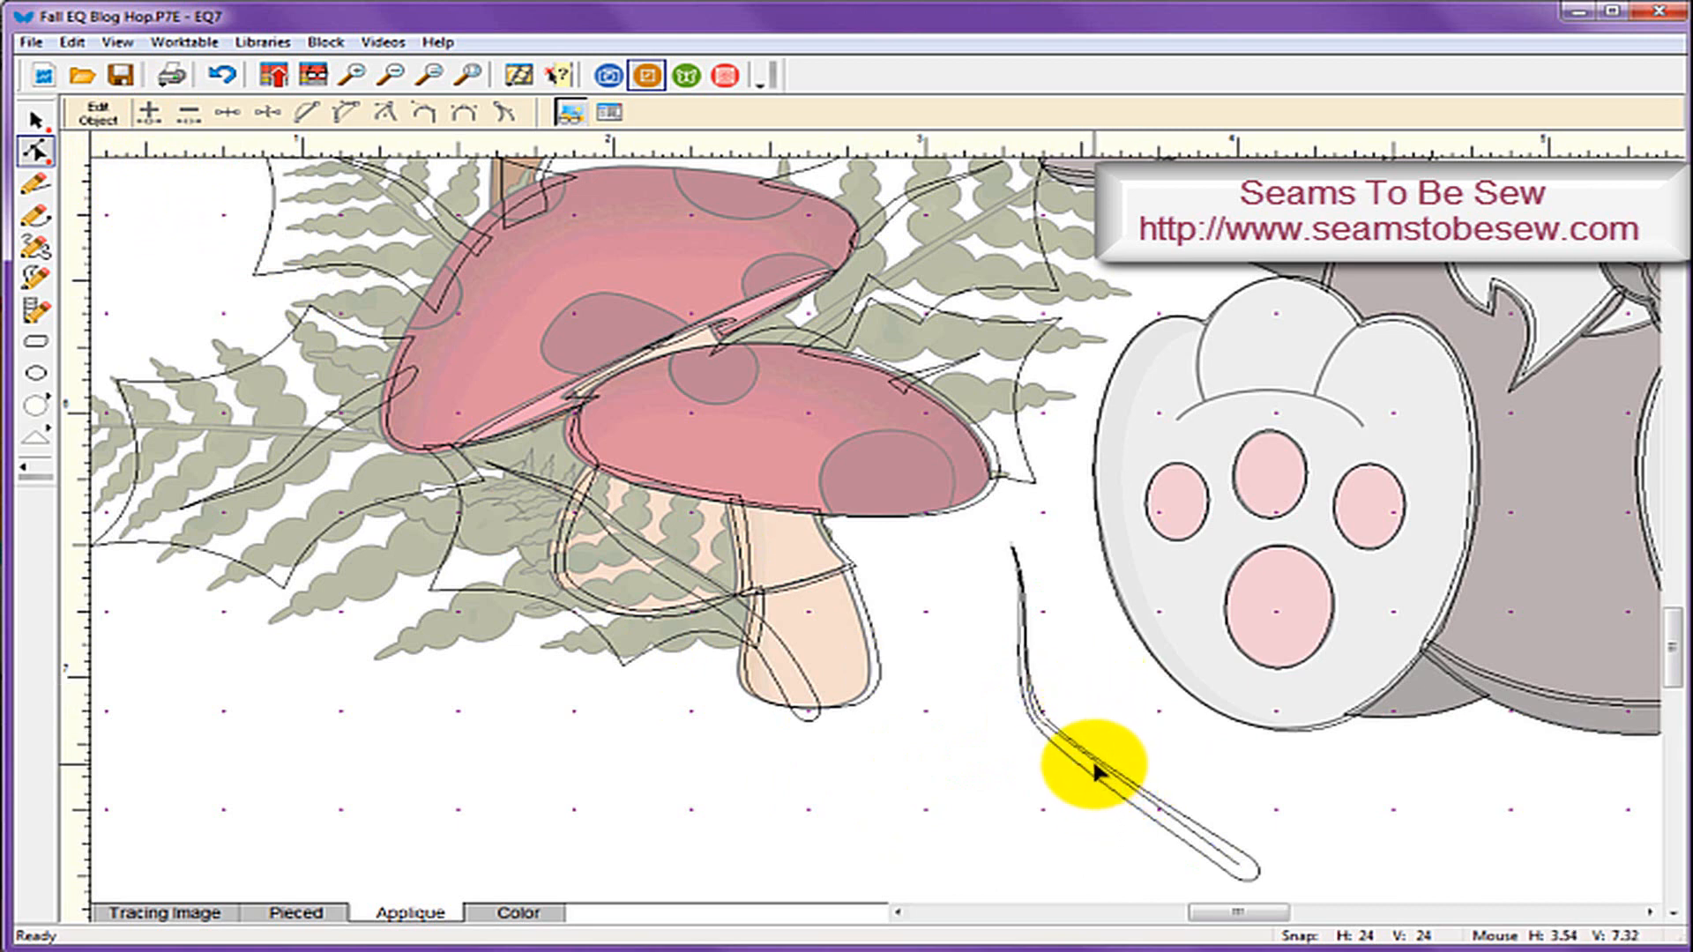
{"action": "left_click", "coordinate": [1093, 758]}
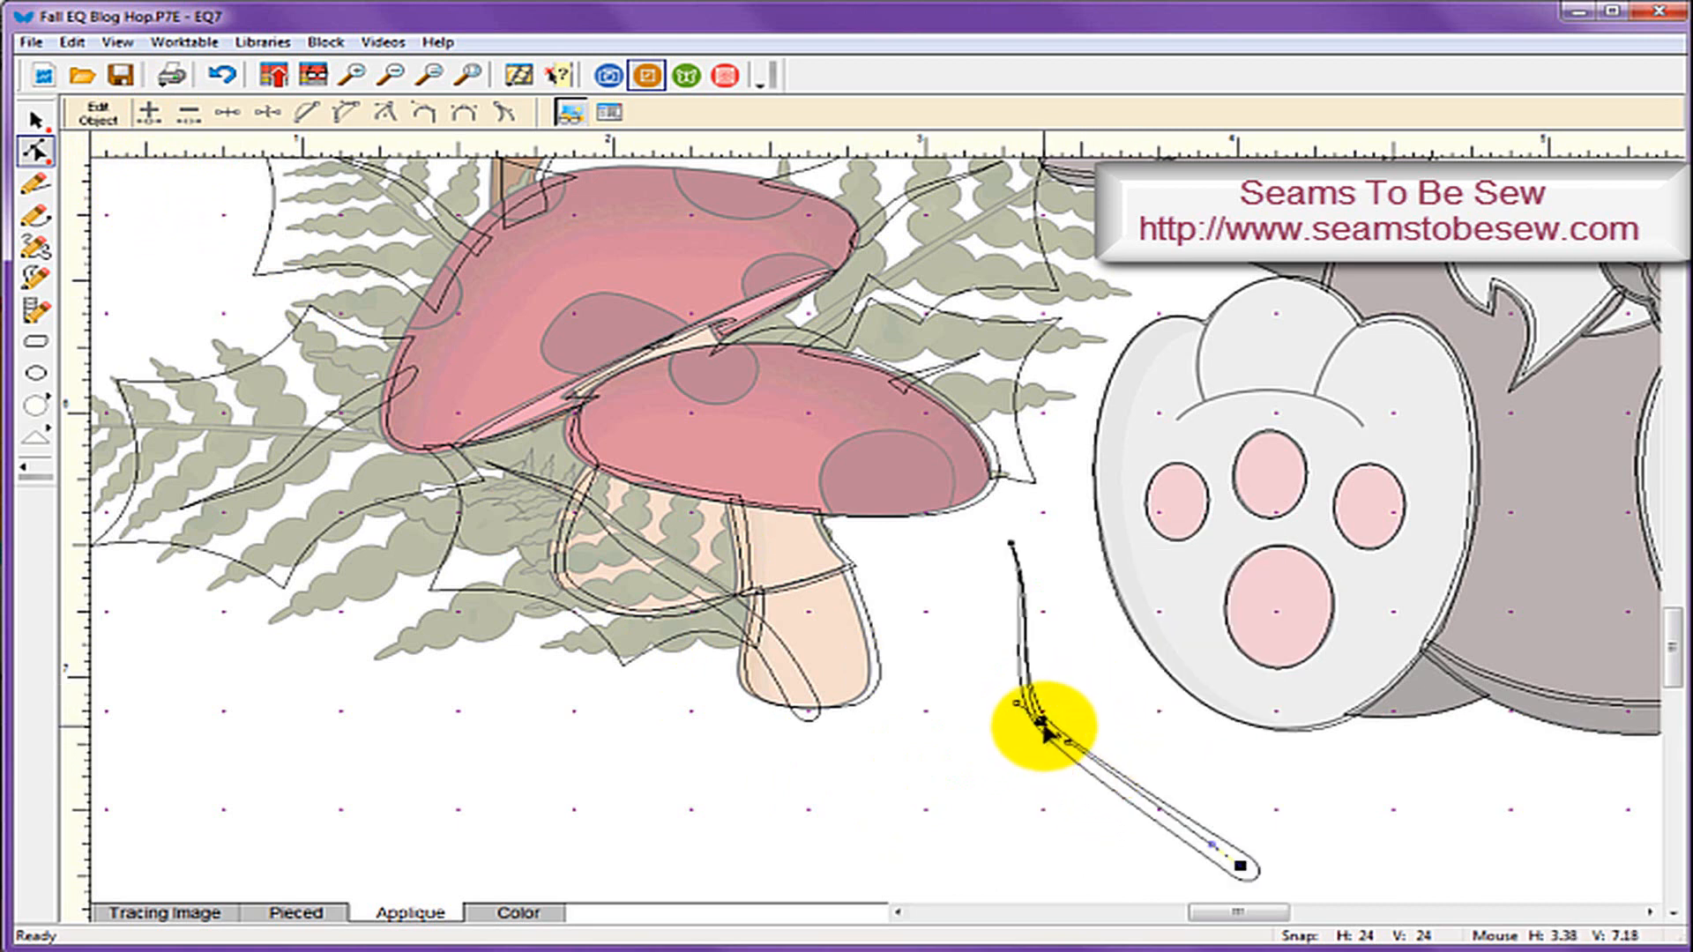
{"action": "left_click_drag", "start_coordinate": [1050, 726], "coordinate": [1105, 695]}
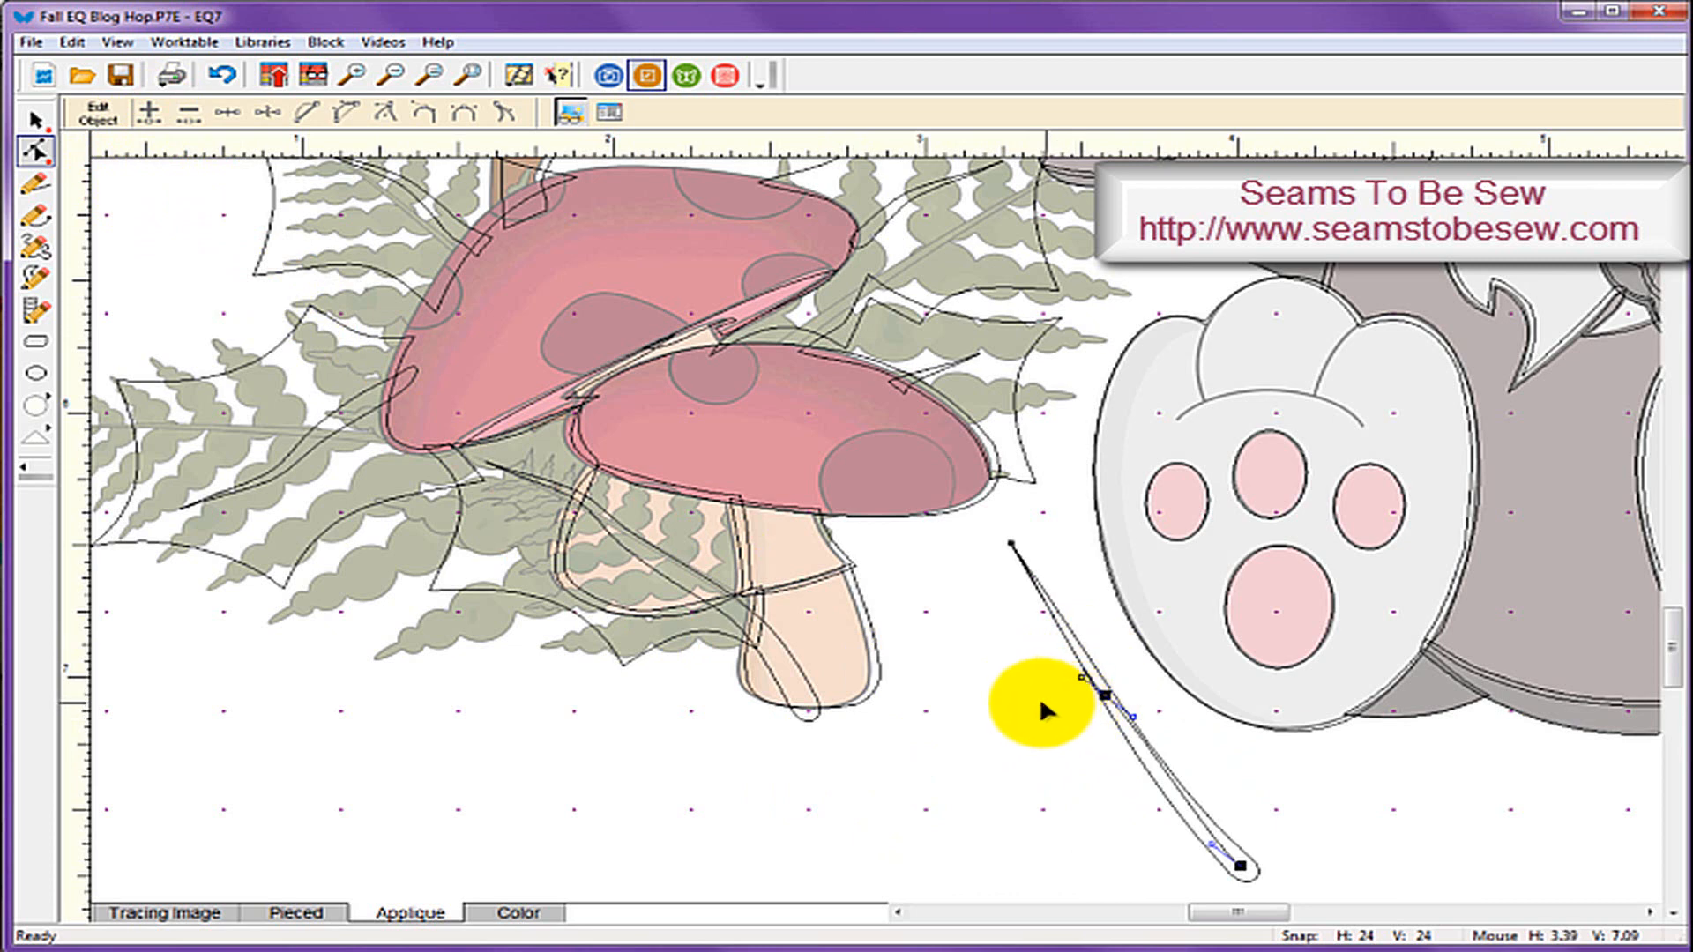
{"action": "left_click", "coordinate": [1032, 697]}
{"action": "left_click", "coordinate": [33, 119]}
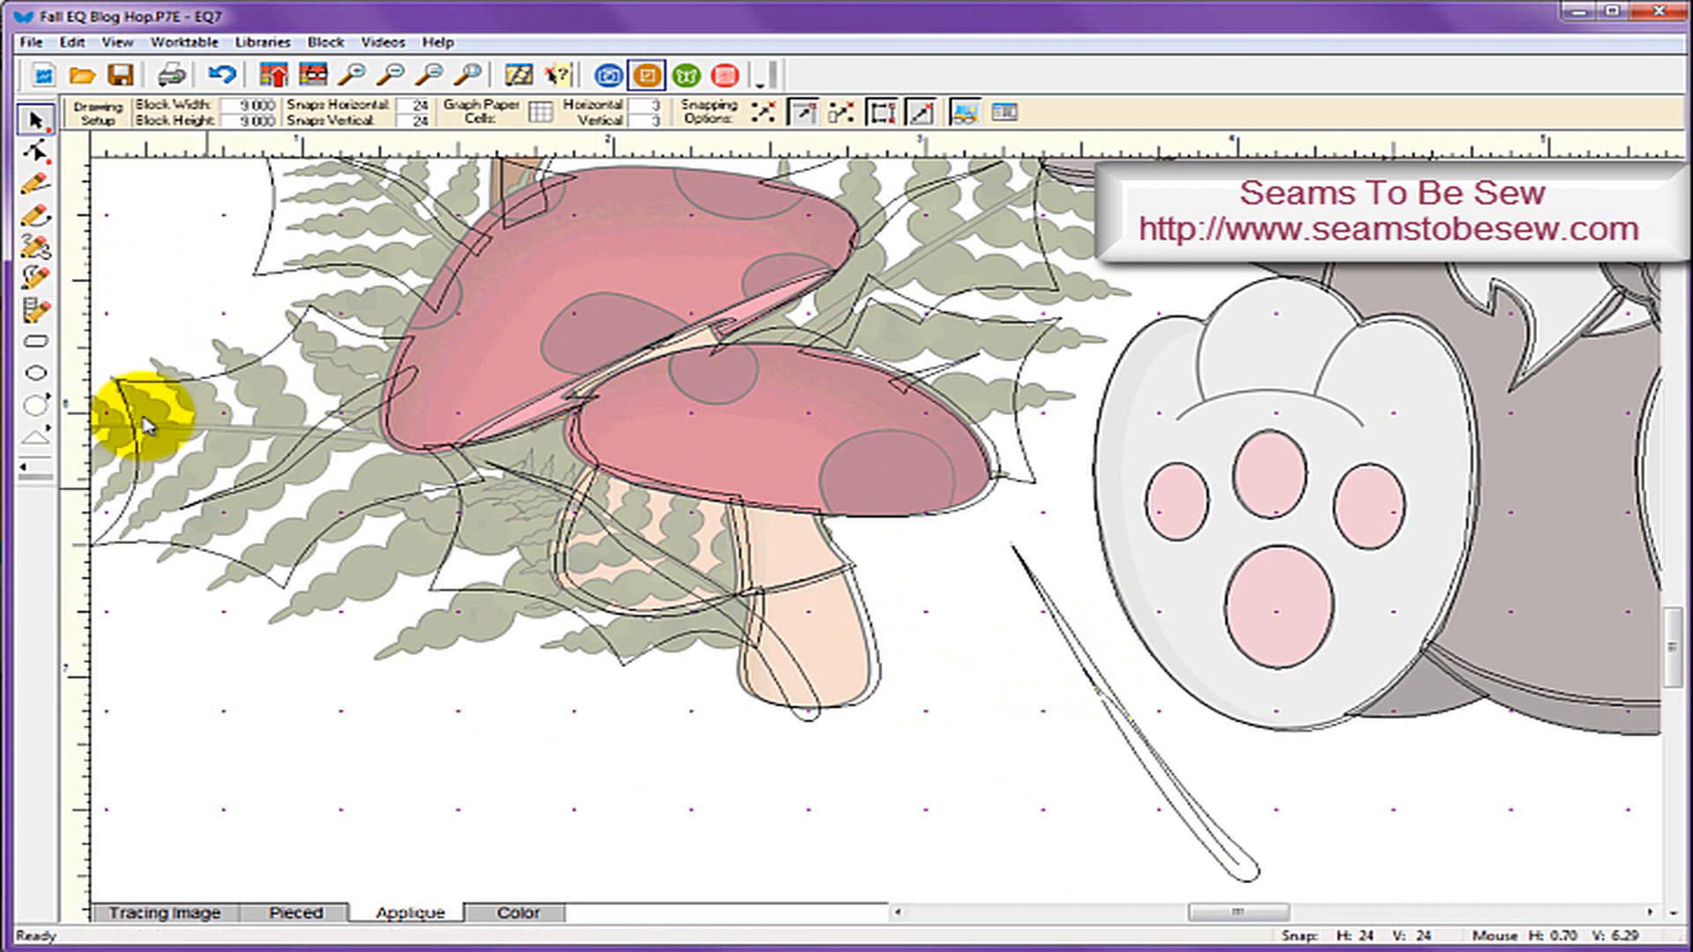
Step: Draw a long wavy brush stroke about 2.84 by 0.87 beneath the mushrooms and a short curved one about 1 by 0.5 below the raccoon's foot
{"action": "left_click", "coordinate": [36, 279]}
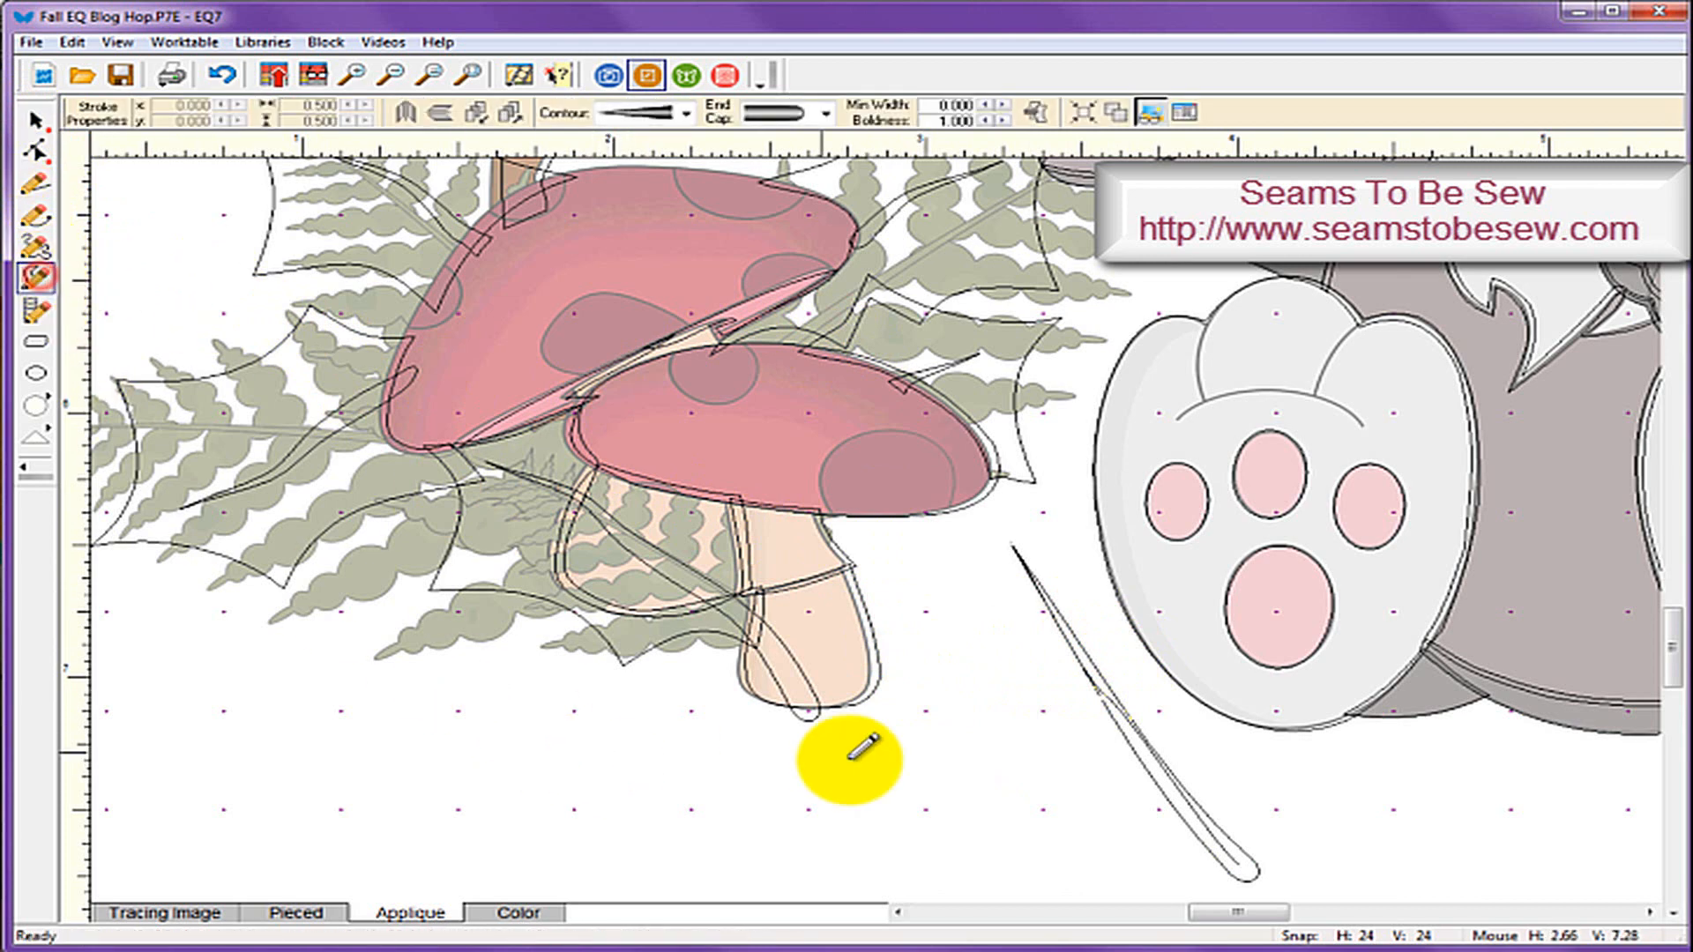
{"action": "mouse_move", "coordinate": [929, 629]}
{"action": "left_mouse_down"}
{"action": "mouse_move", "coordinate": [1006, 740]}
{"action": "mouse_move", "coordinate": [1105, 763]}
{"action": "mouse_move", "coordinate": [1122, 793]}
{"action": "mouse_move", "coordinate": [1087, 834]}
{"action": "mouse_move", "coordinate": [1018, 823]}
{"action": "mouse_move", "coordinate": [967, 771]}
{"action": "mouse_move", "coordinate": [824, 806]}
{"action": "mouse_move", "coordinate": [751, 756]}
{"action": "mouse_move", "coordinate": [604, 775]}
{"action": "mouse_move", "coordinate": [452, 724]}
{"action": "mouse_move", "coordinate": [373, 759]}
{"action": "mouse_move", "coordinate": [332, 724]}
{"action": "mouse_move", "coordinate": [273, 736]}
{"action": "mouse_move", "coordinate": [266, 790]}
{"action": "mouse_move", "coordinate": [495, 788]}
{"action": "mouse_move", "coordinate": [561, 826]}
{"action": "mouse_move", "coordinate": [668, 817]}
{"action": "mouse_move", "coordinate": [719, 842]}
{"action": "mouse_move", "coordinate": [850, 848]}
{"action": "left_mouse_up"}
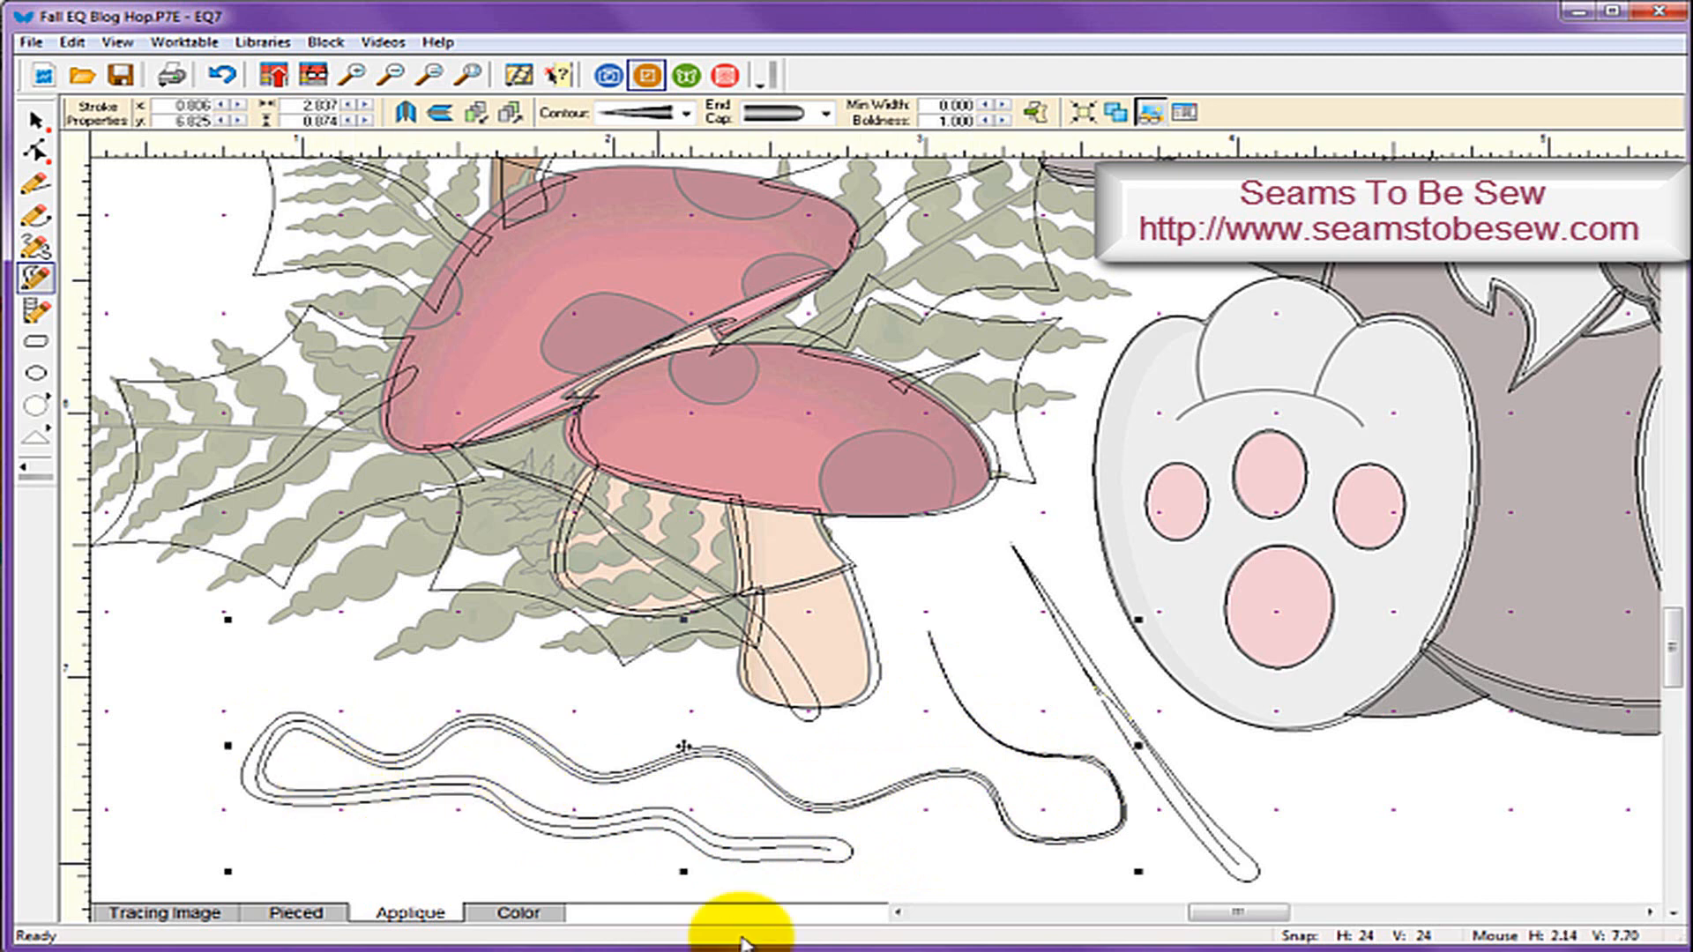
{"action": "mouse_move", "coordinate": [1247, 778]}
{"action": "left_mouse_down"}
{"action": "mouse_move", "coordinate": [1327, 837]}
{"action": "mouse_move", "coordinate": [1461, 863]}
{"action": "mouse_move", "coordinate": [1545, 823]}
{"action": "mouse_move", "coordinate": [1572, 763]}
{"action": "left_mouse_up"}
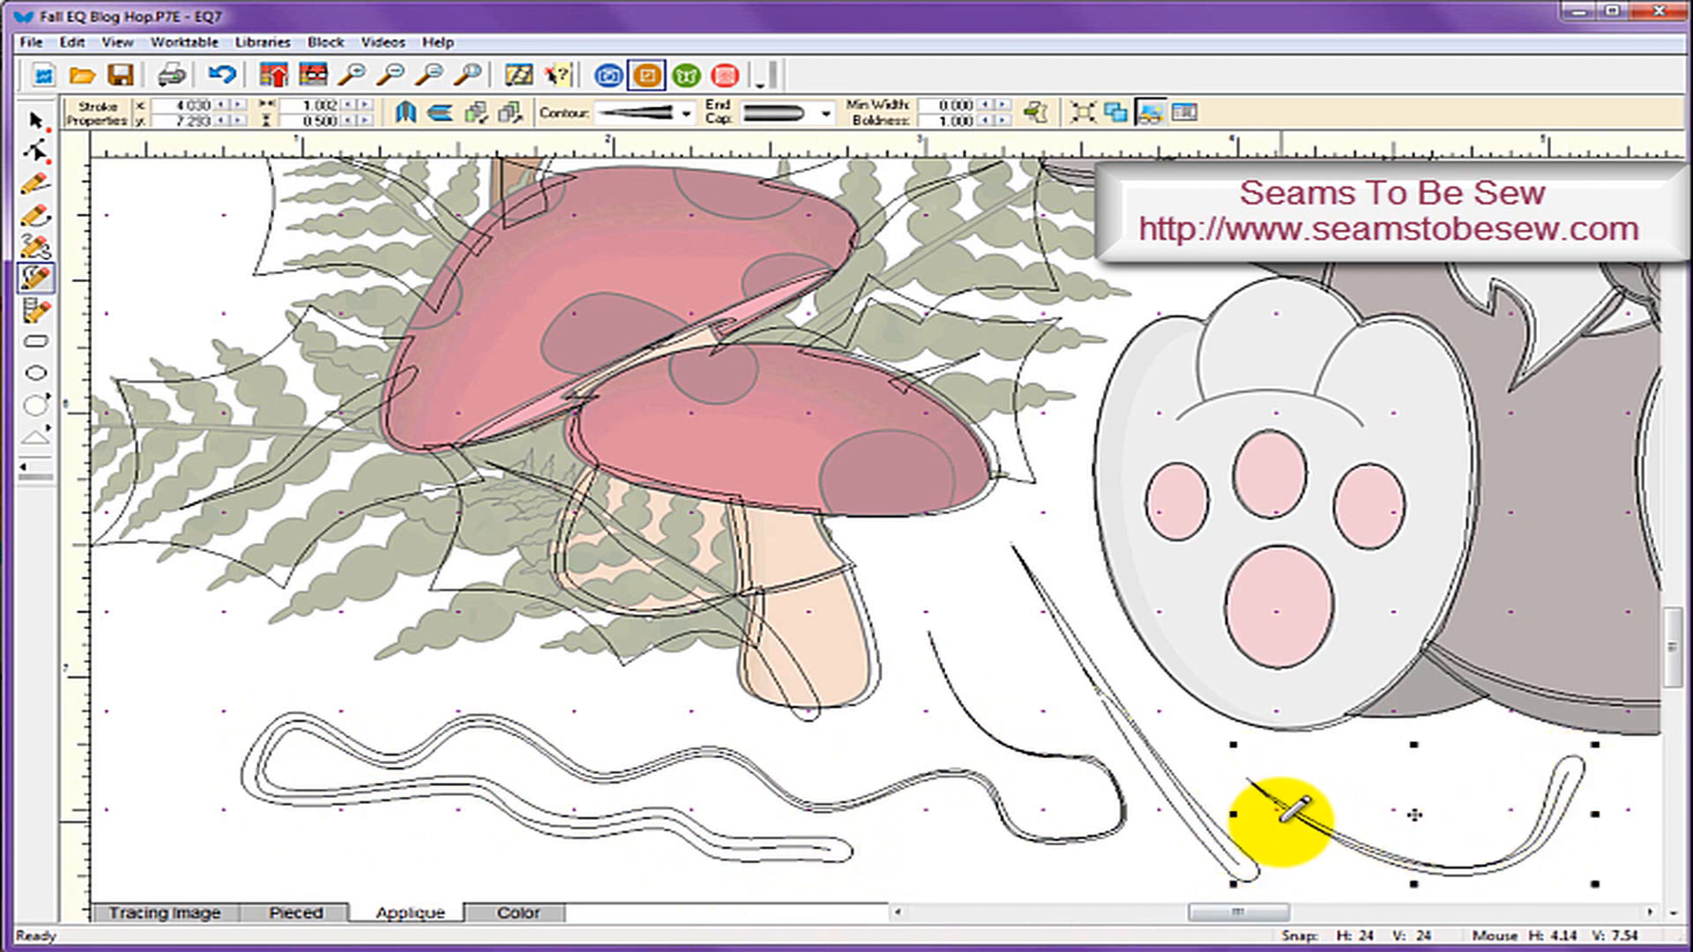
Step: Give the curved stroke below the raccoon's foot a contour pointed at both ends and convert it into a regular closed shape
{"action": "left_click", "coordinate": [682, 112]}
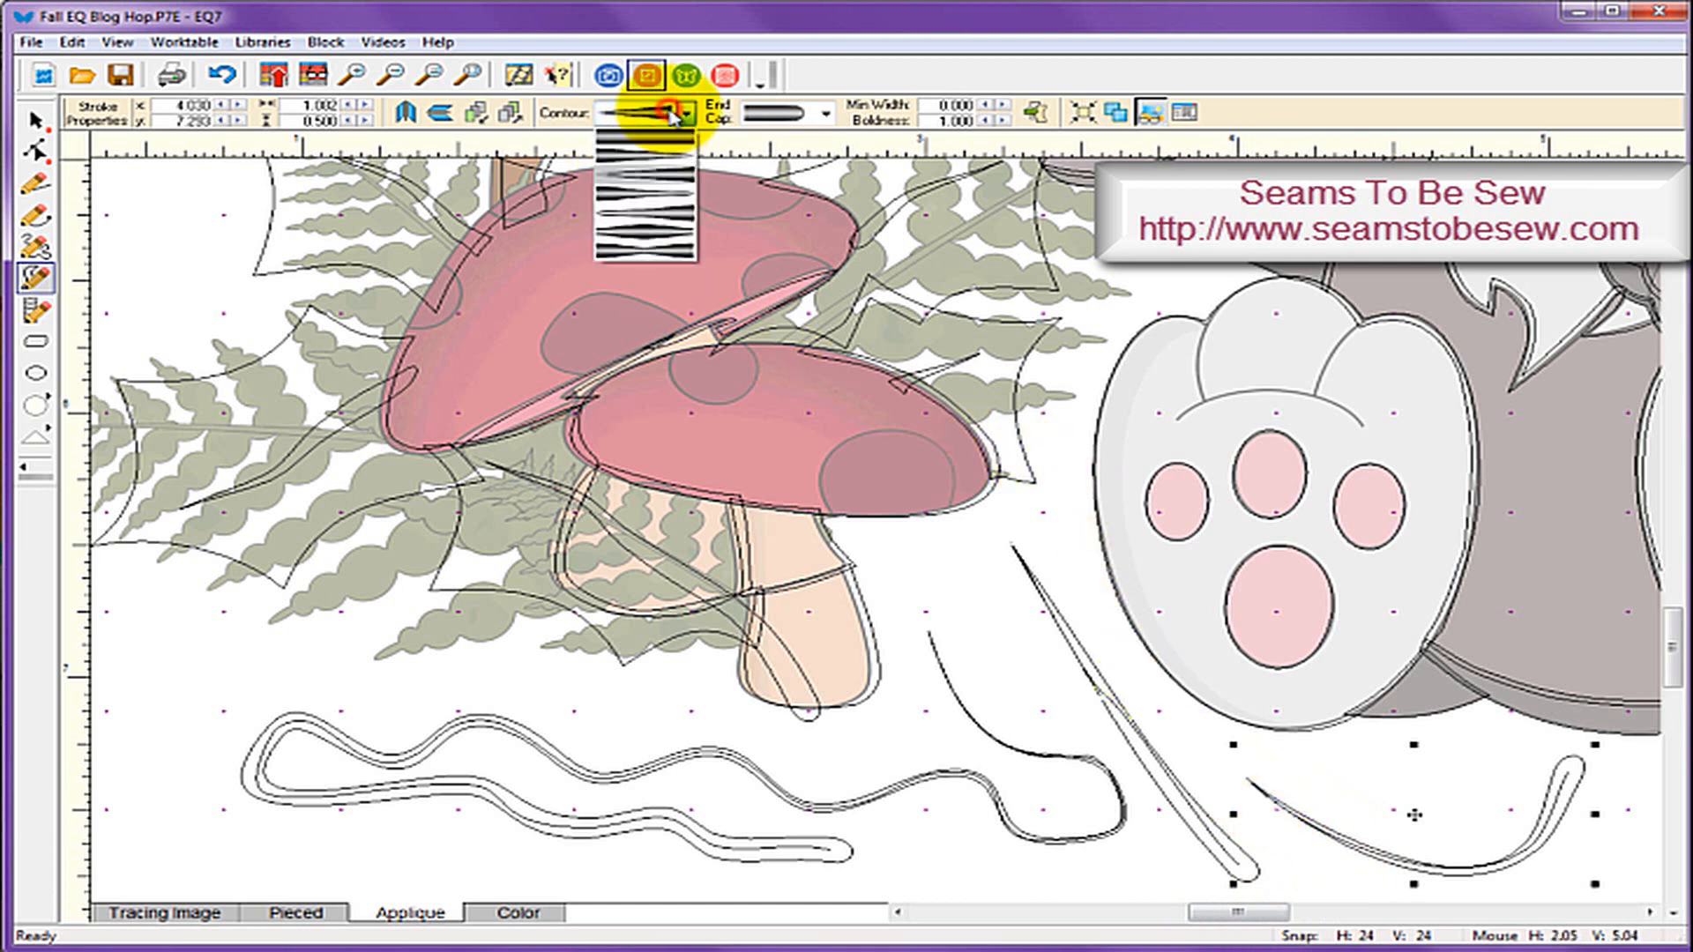
{"action": "left_click", "coordinate": [668, 231]}
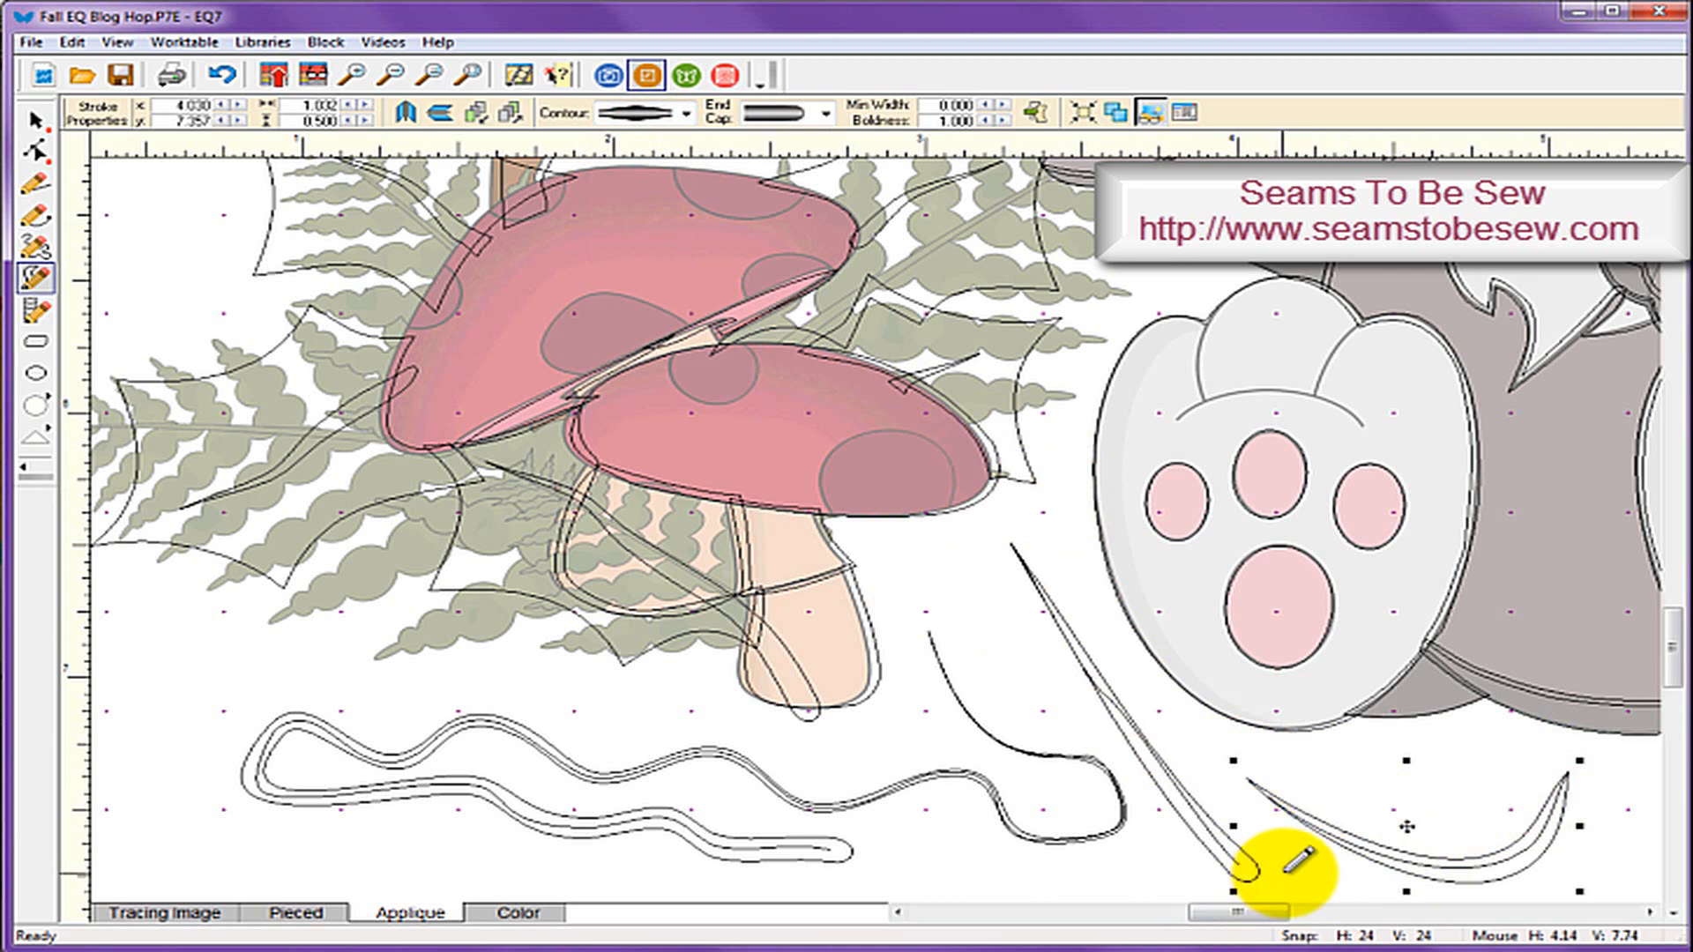
{"action": "left_click", "coordinate": [1034, 112]}
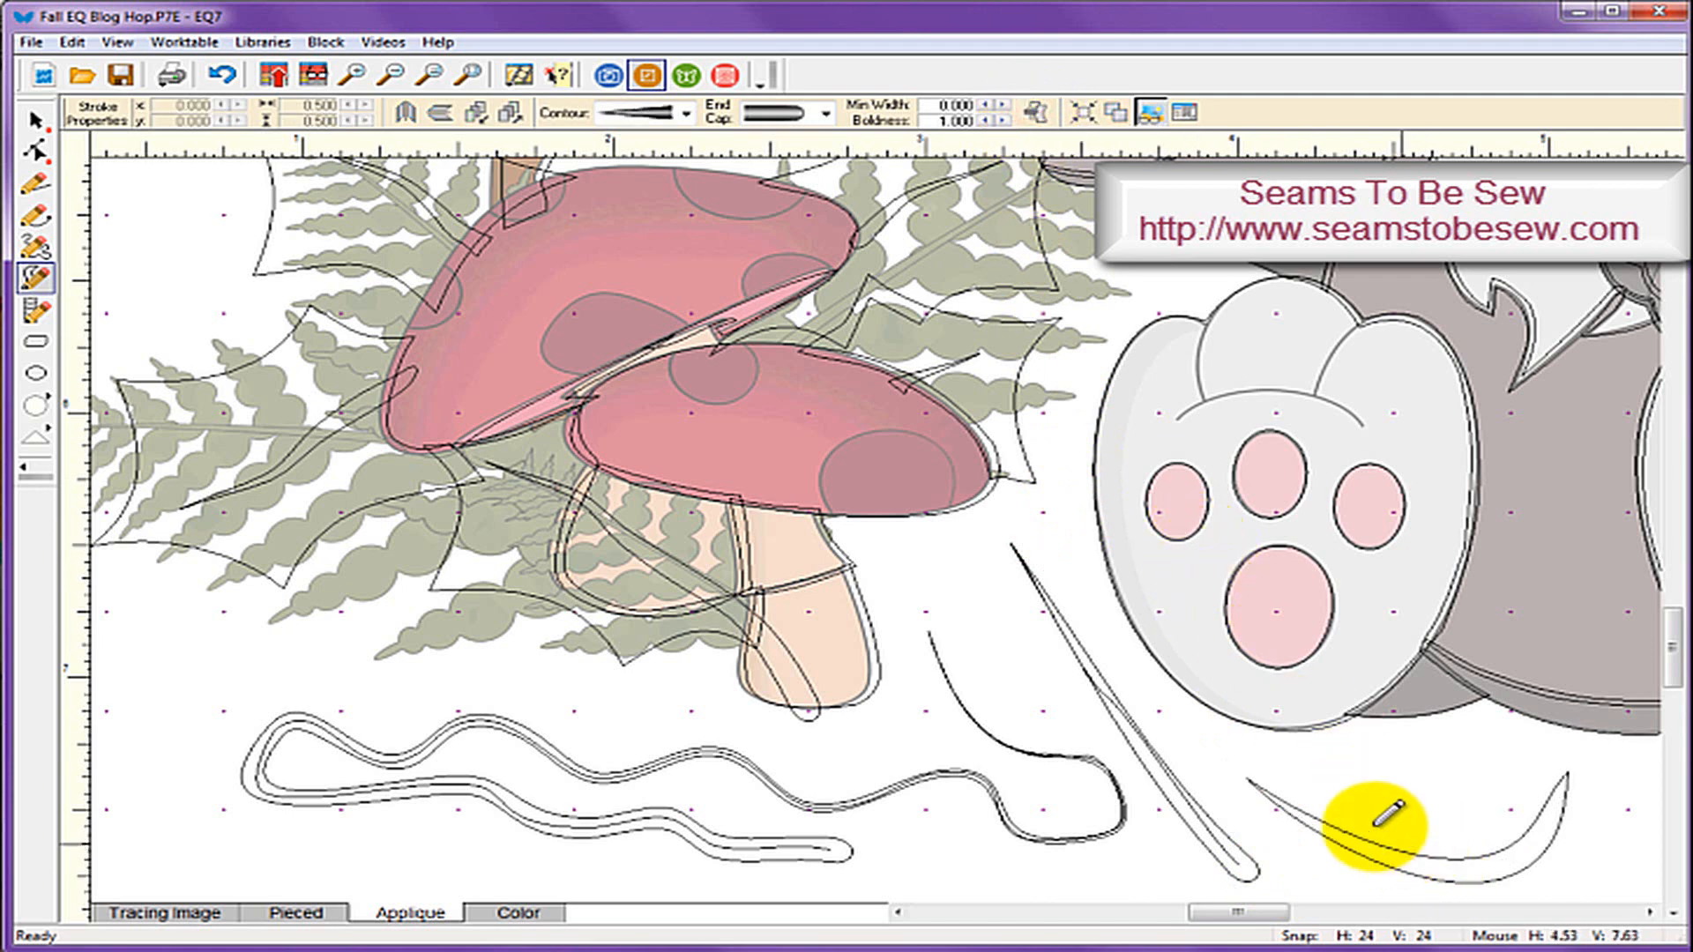
Step: Pull the node on the inner edge of the converted curved shape upward to widen that shape
{"action": "left_click", "coordinate": [36, 152]}
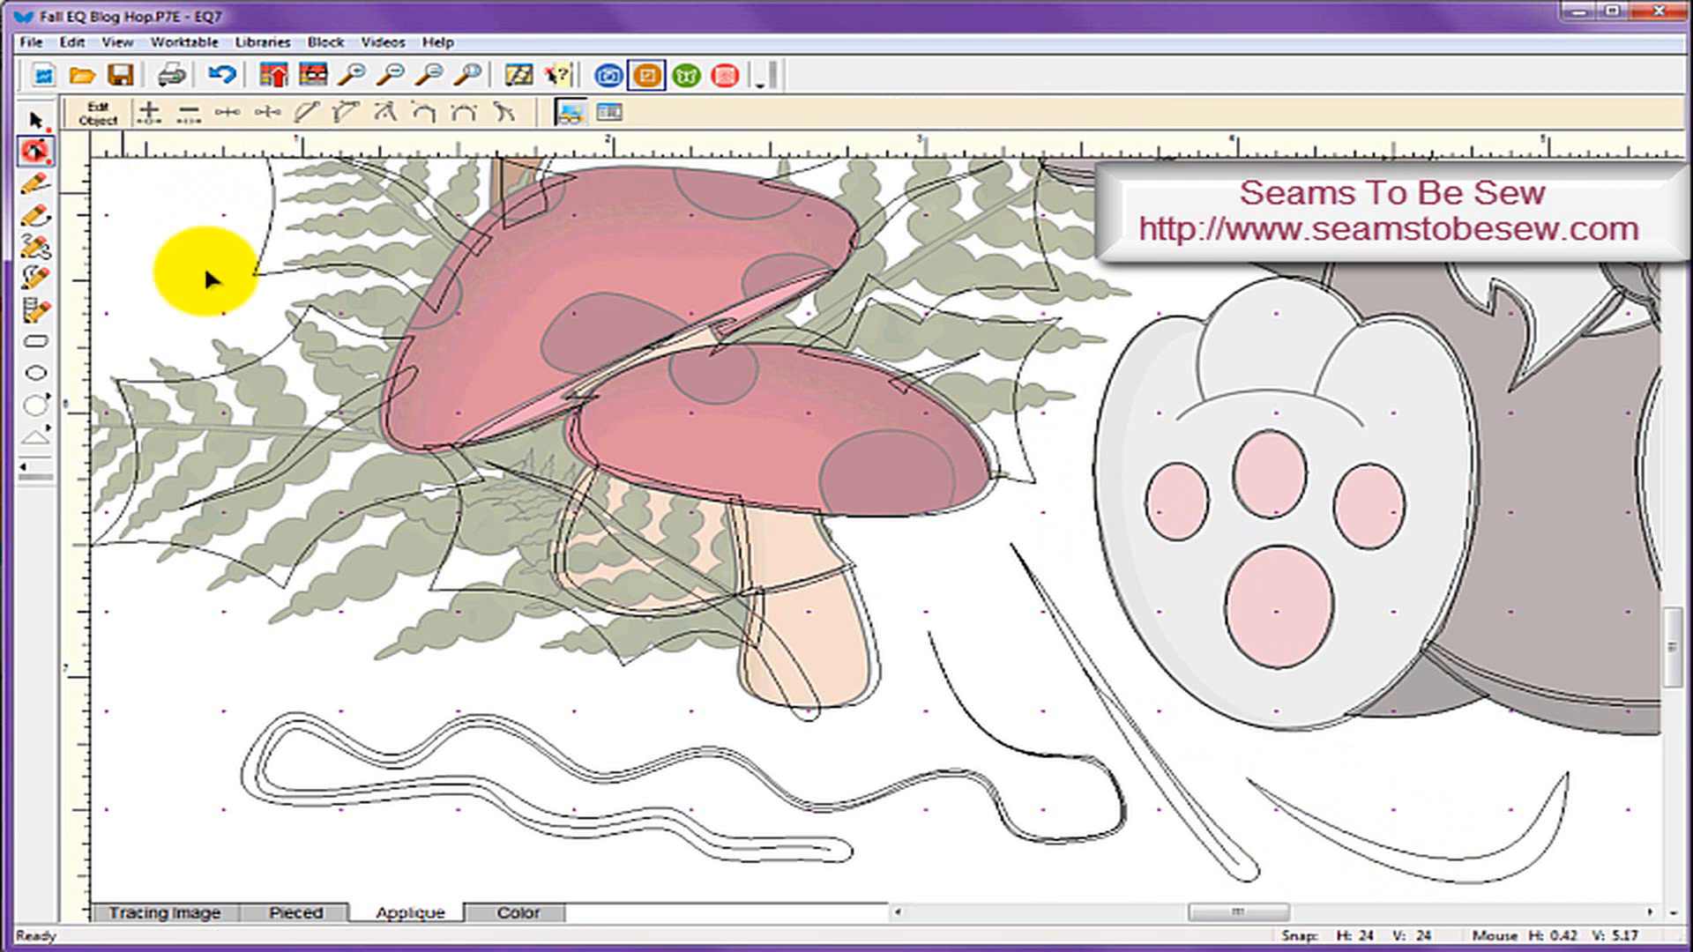
{"action": "left_click", "coordinate": [1440, 850]}
{"action": "left_click_drag", "start_coordinate": [1523, 843], "coordinate": [1496, 782]}
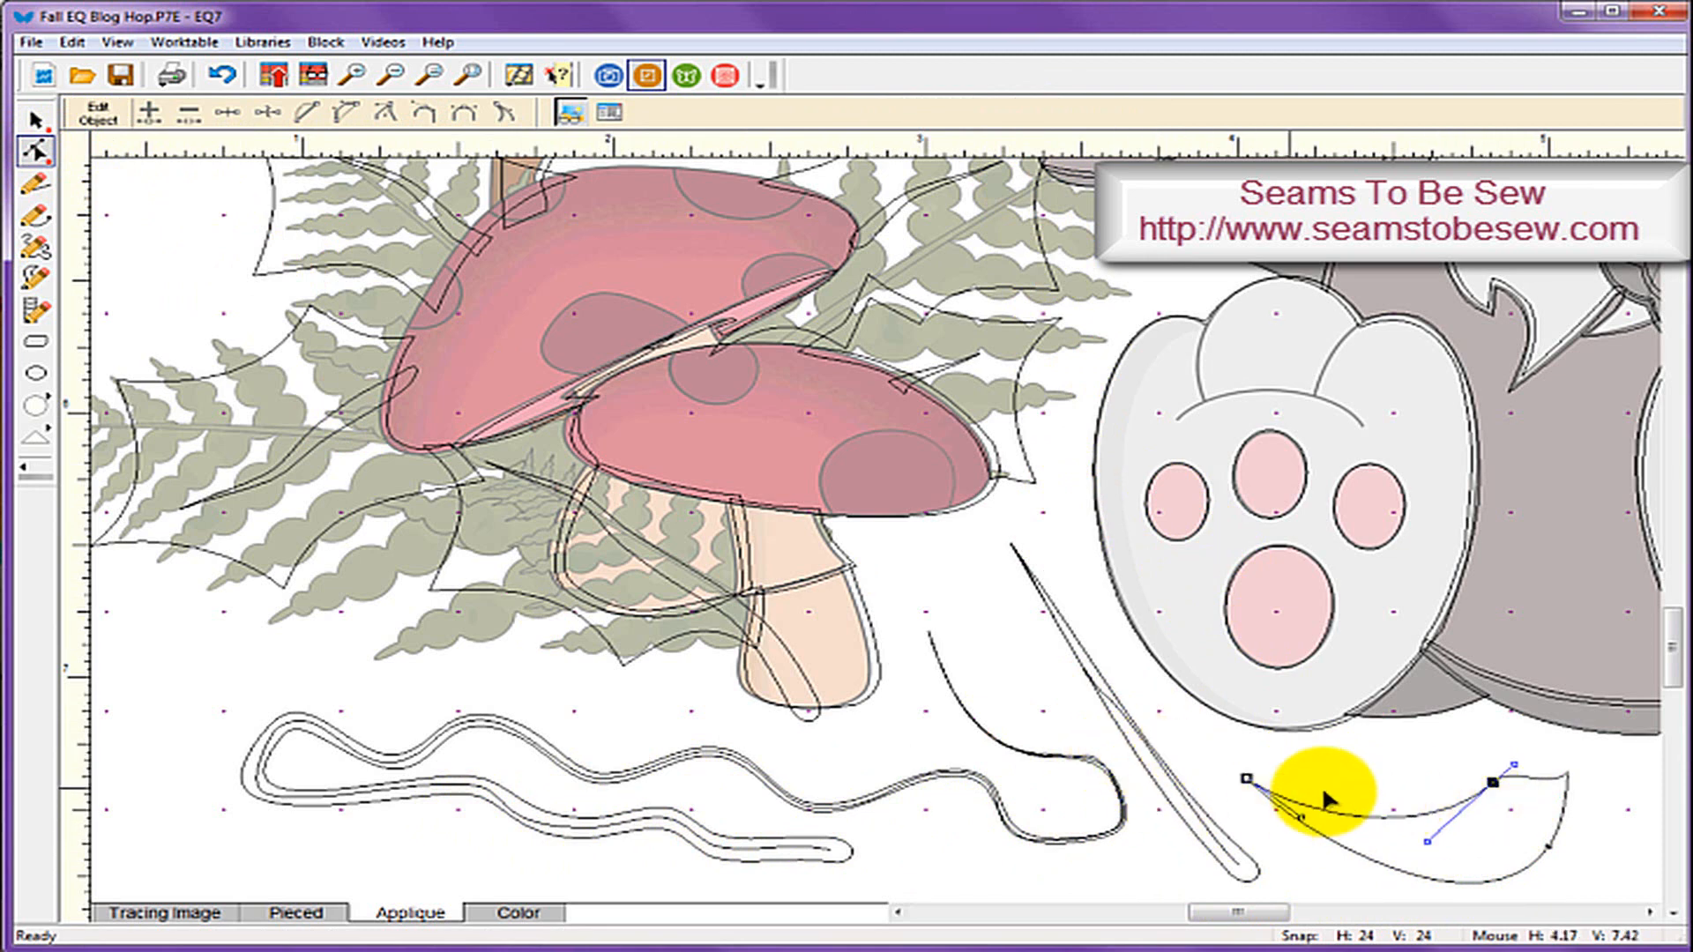
Step: Select the diagonal stroke, the wavy stroke and the converted shape in turn to compare their available properties
{"action": "left_click", "coordinate": [1378, 787]}
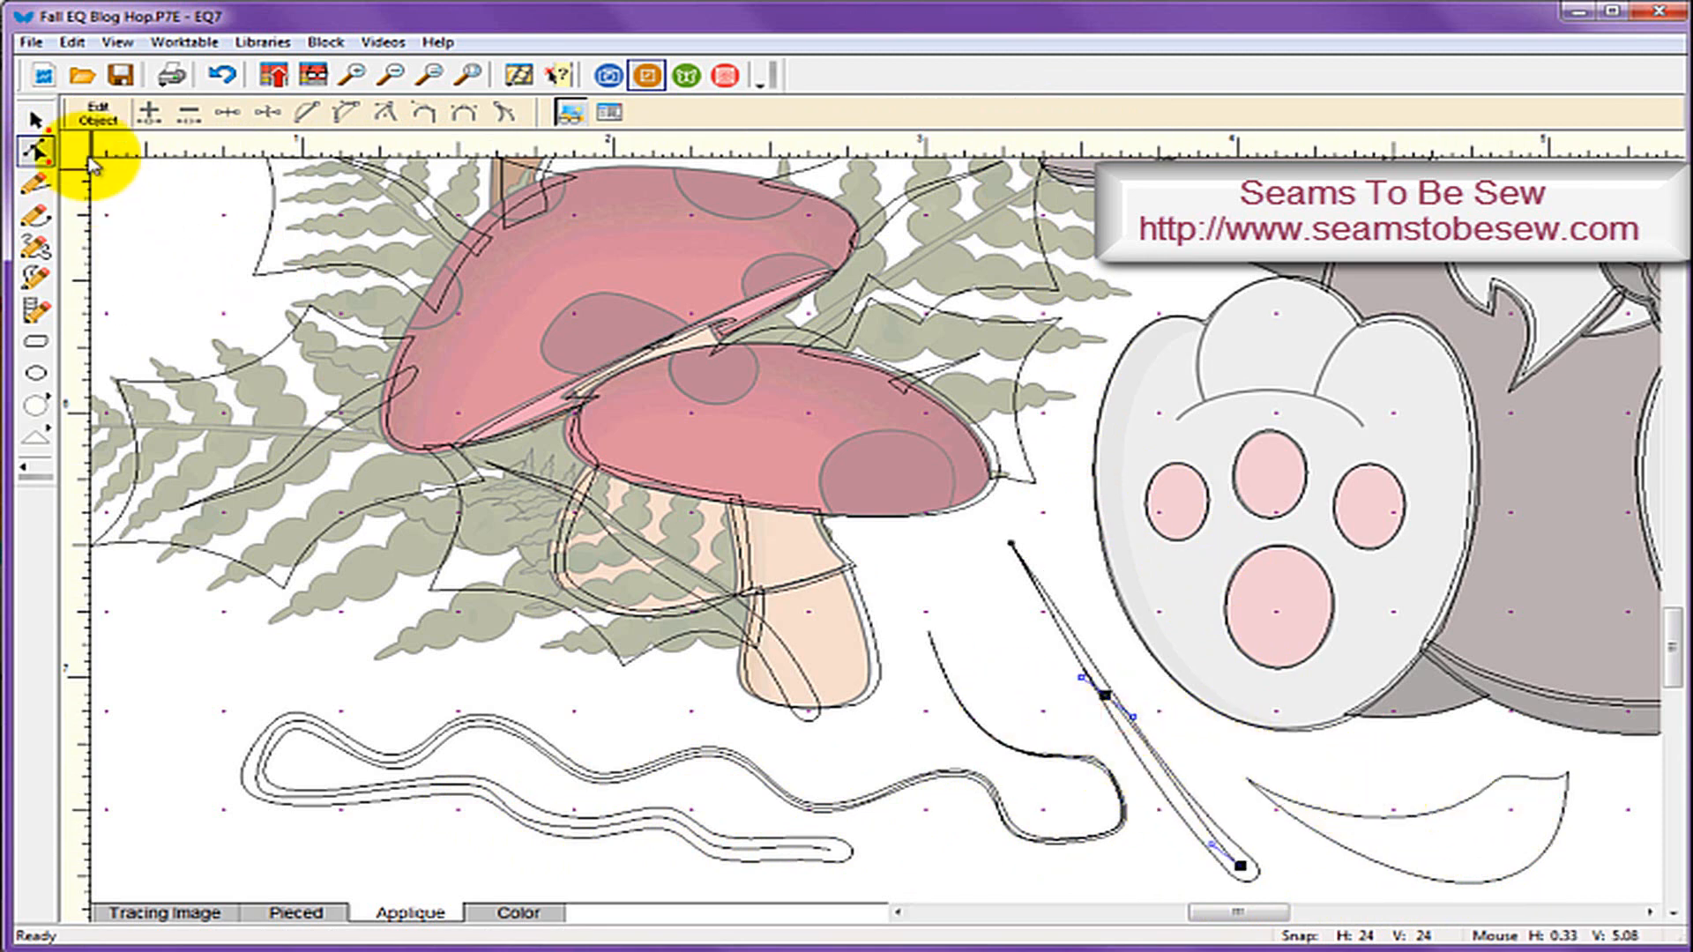
{"action": "left_click", "coordinate": [35, 119]}
{"action": "left_click", "coordinate": [1197, 818]}
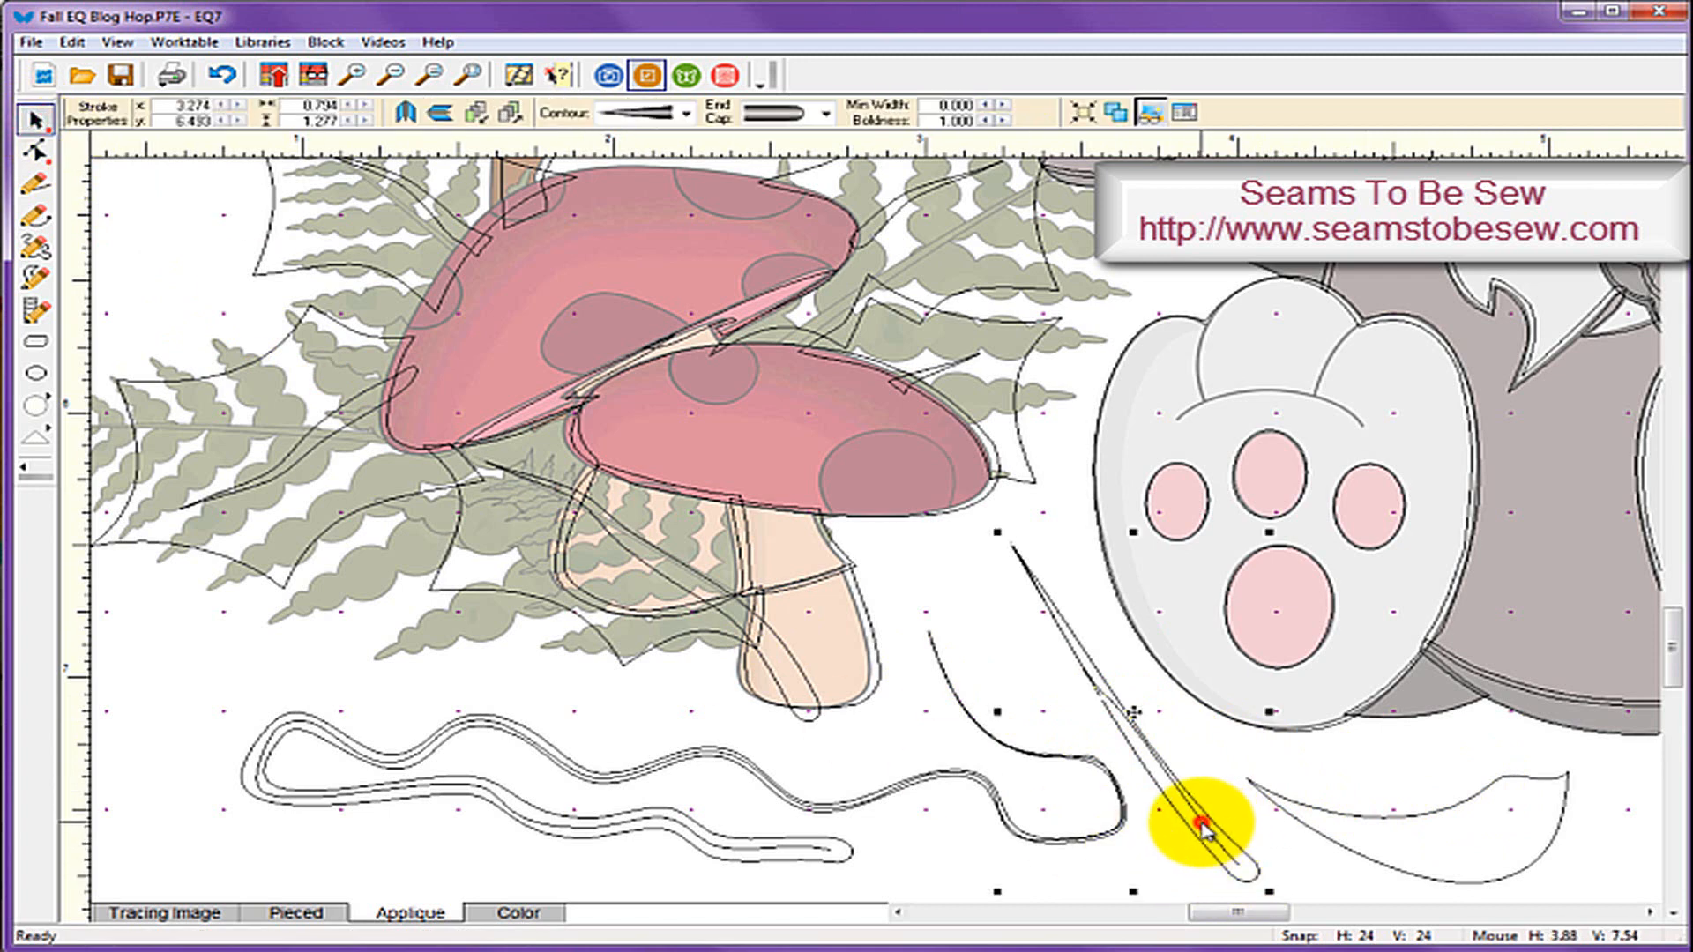
{"action": "left_click", "coordinate": [871, 796]}
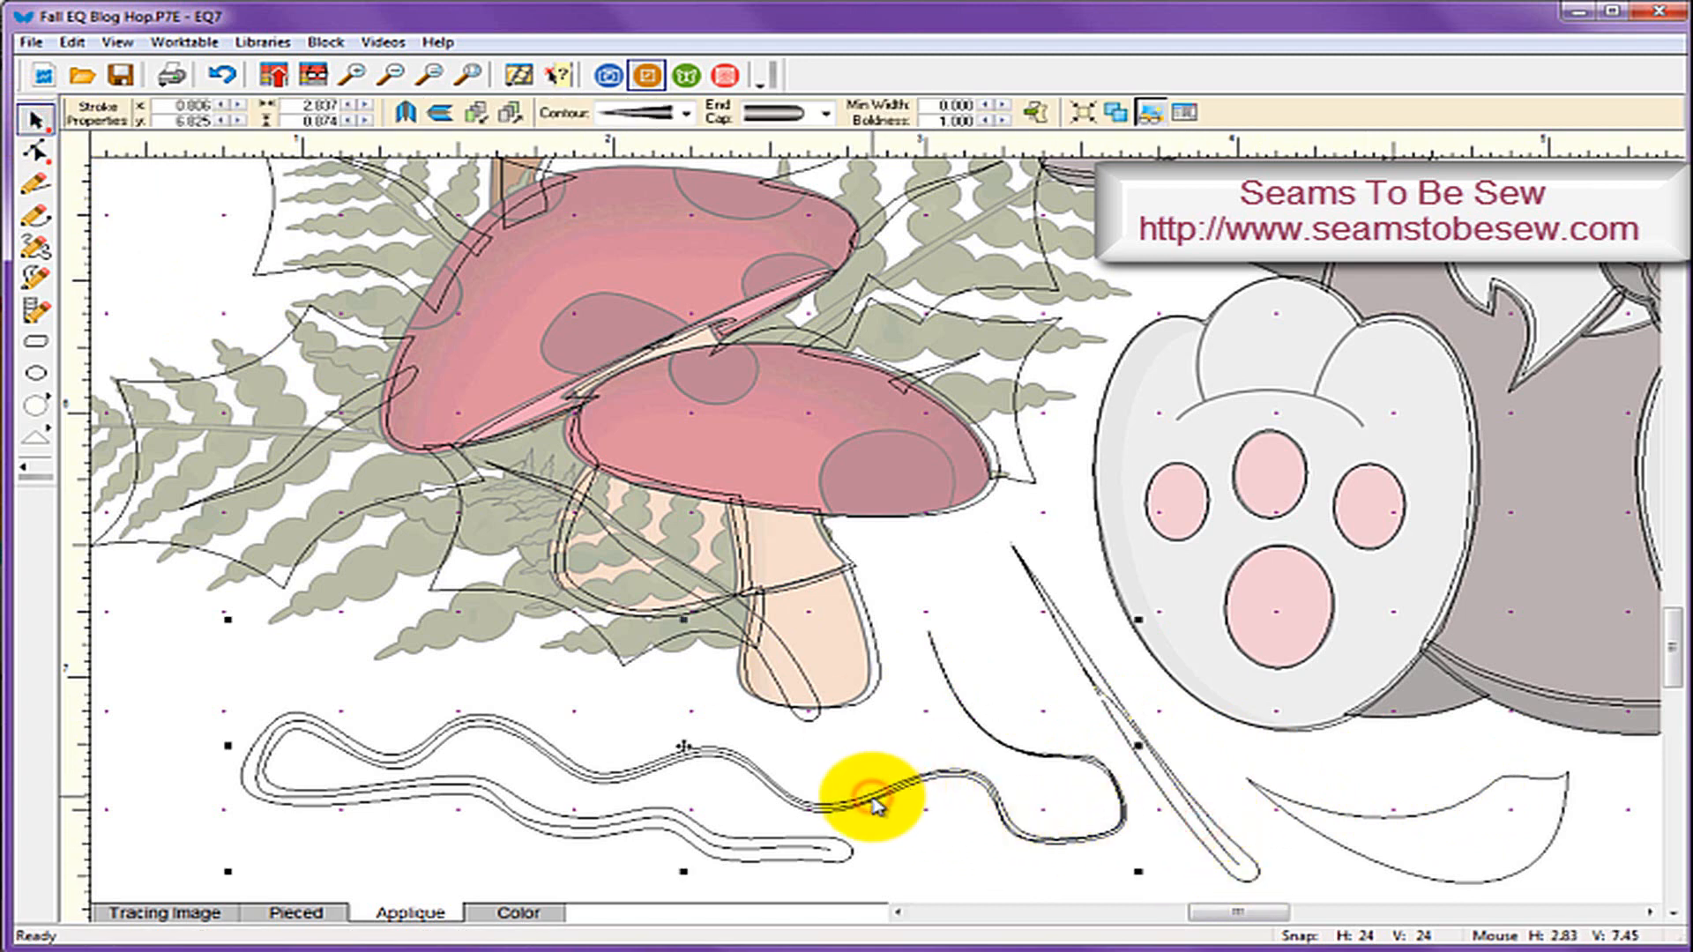
{"action": "left_click", "coordinate": [1197, 819]}
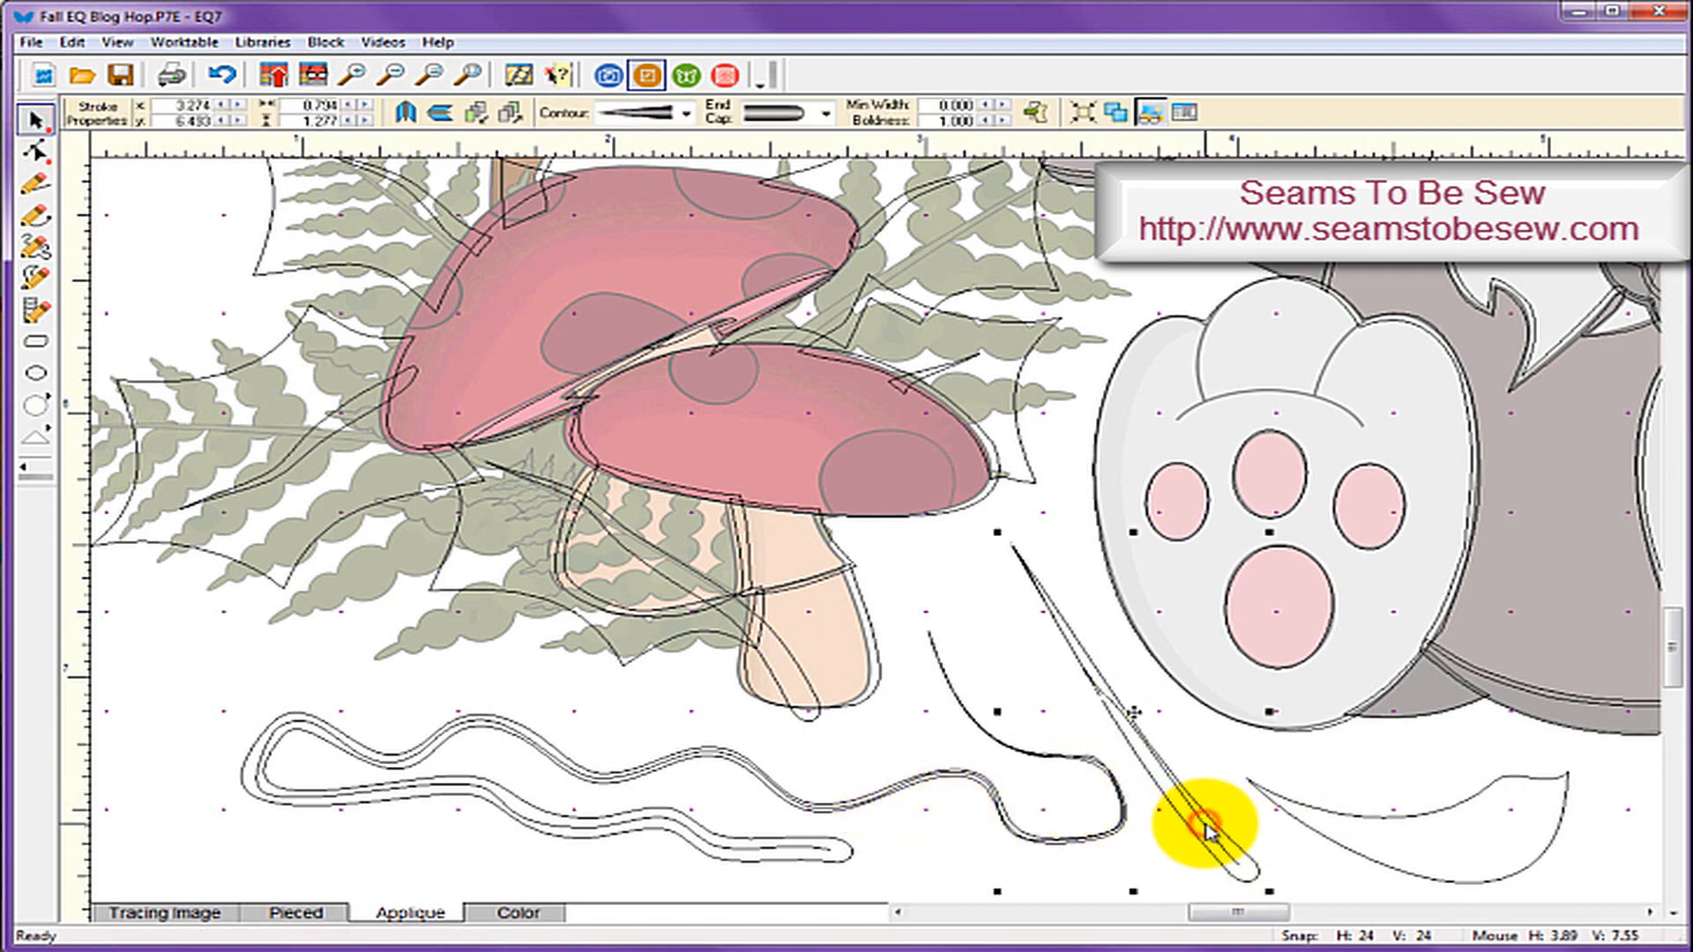
{"action": "left_click", "coordinate": [1369, 751]}
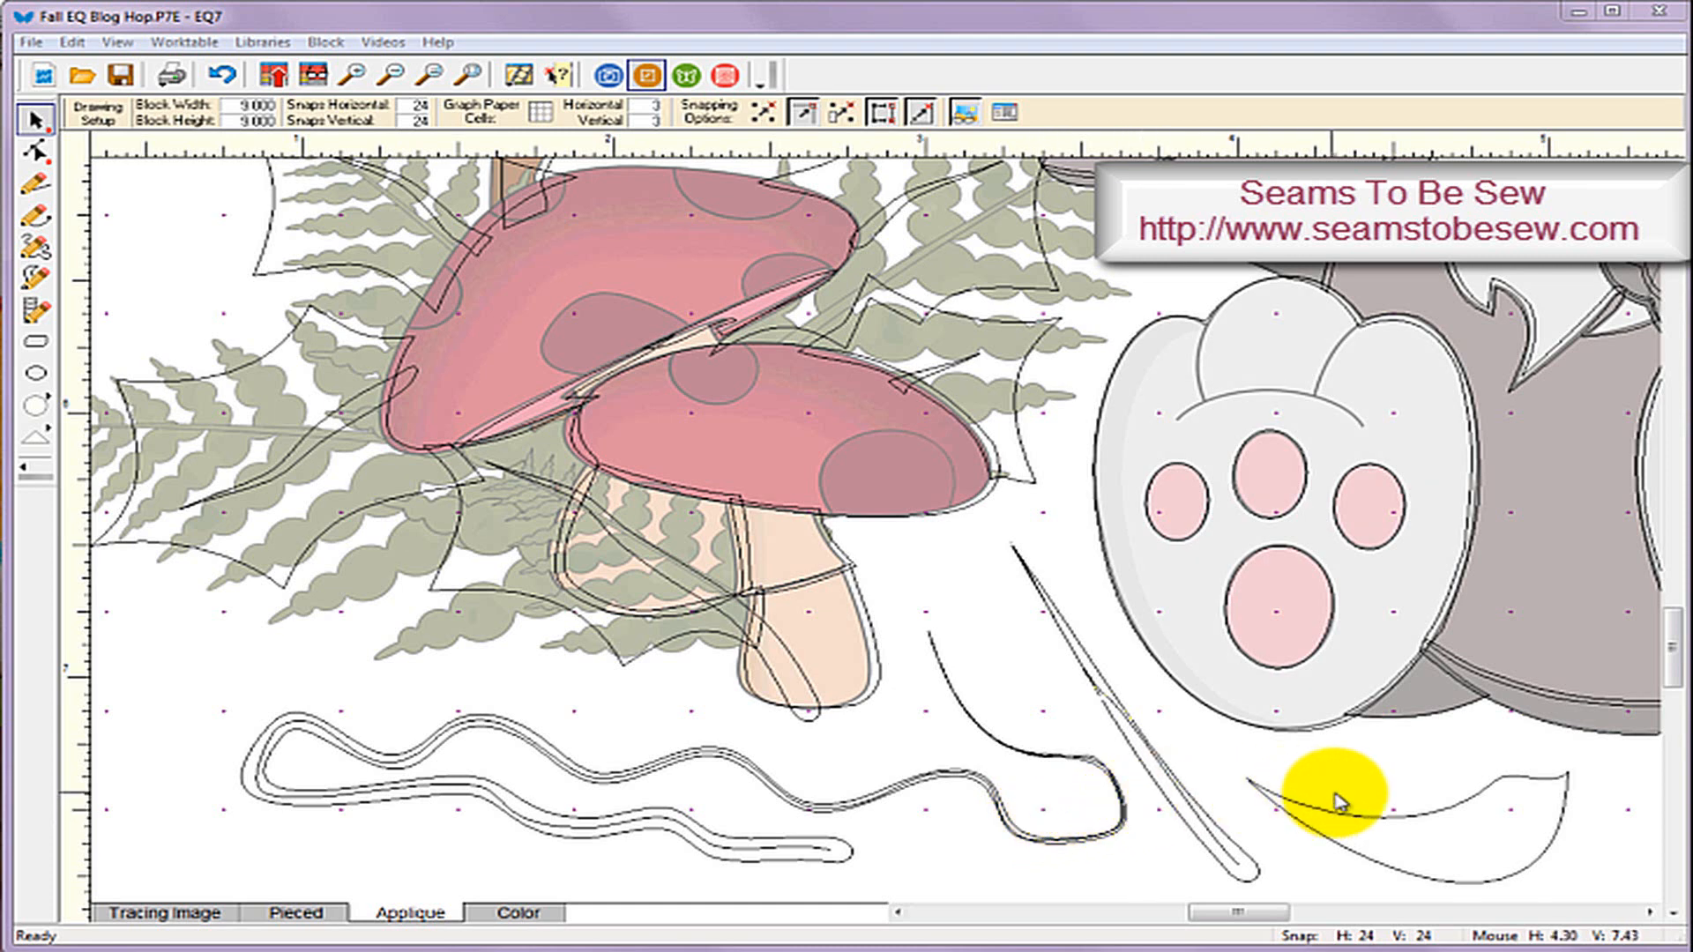
{"action": "left_click", "coordinate": [1318, 824]}
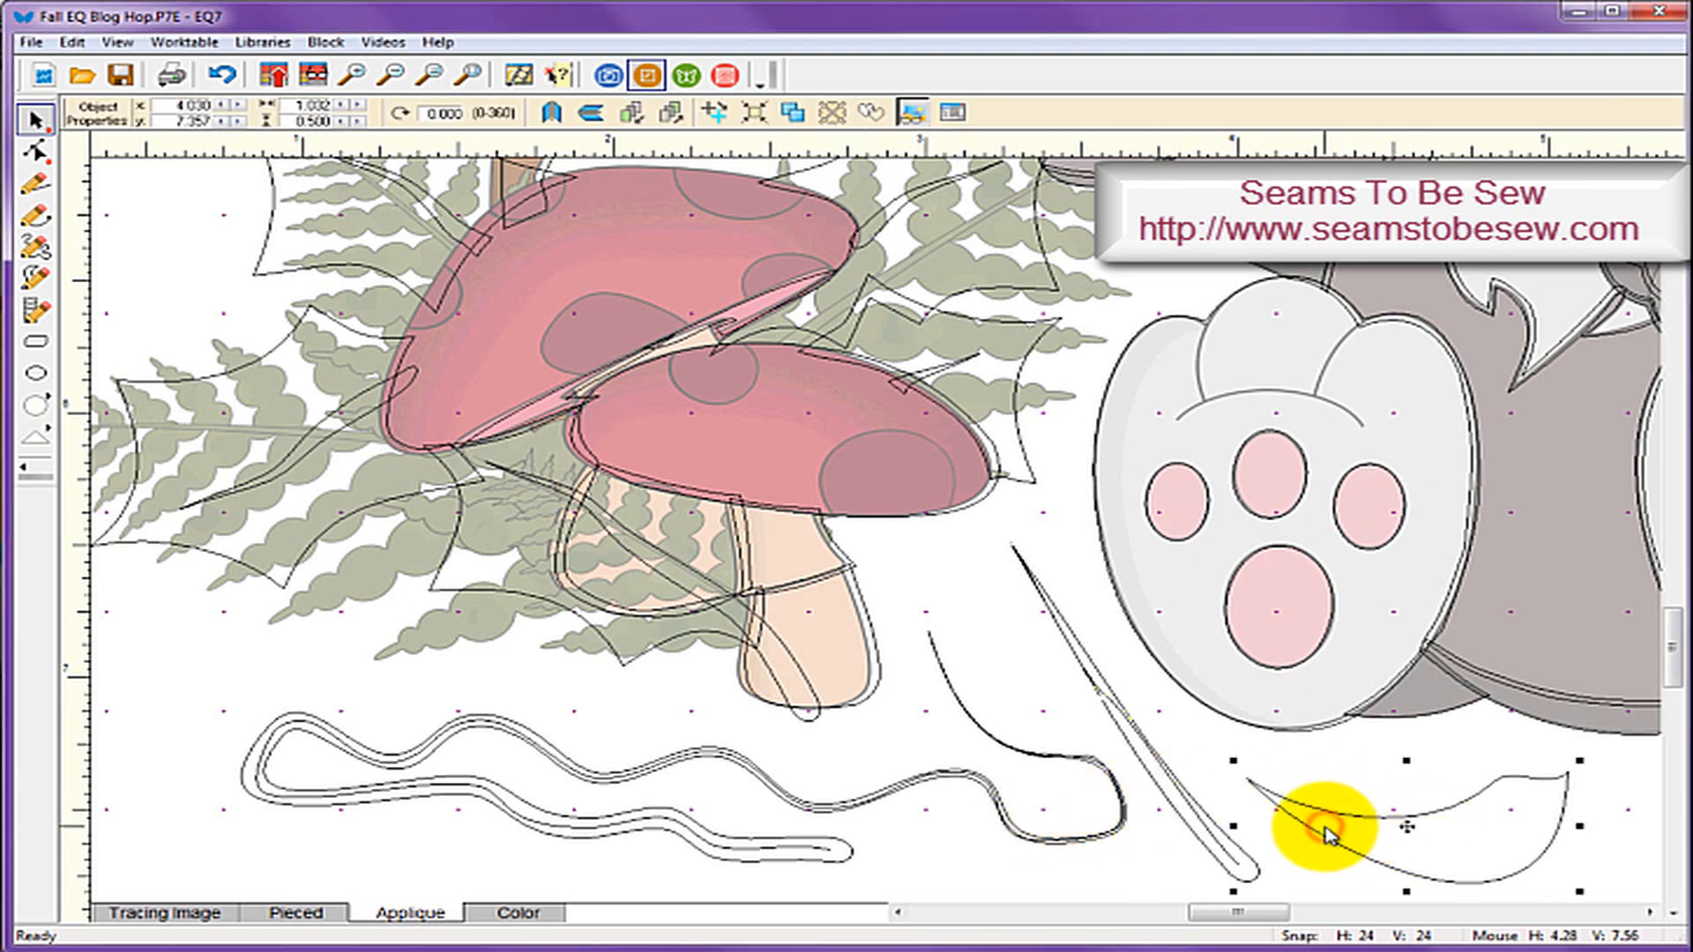
{"action": "left_click", "coordinate": [1455, 756]}
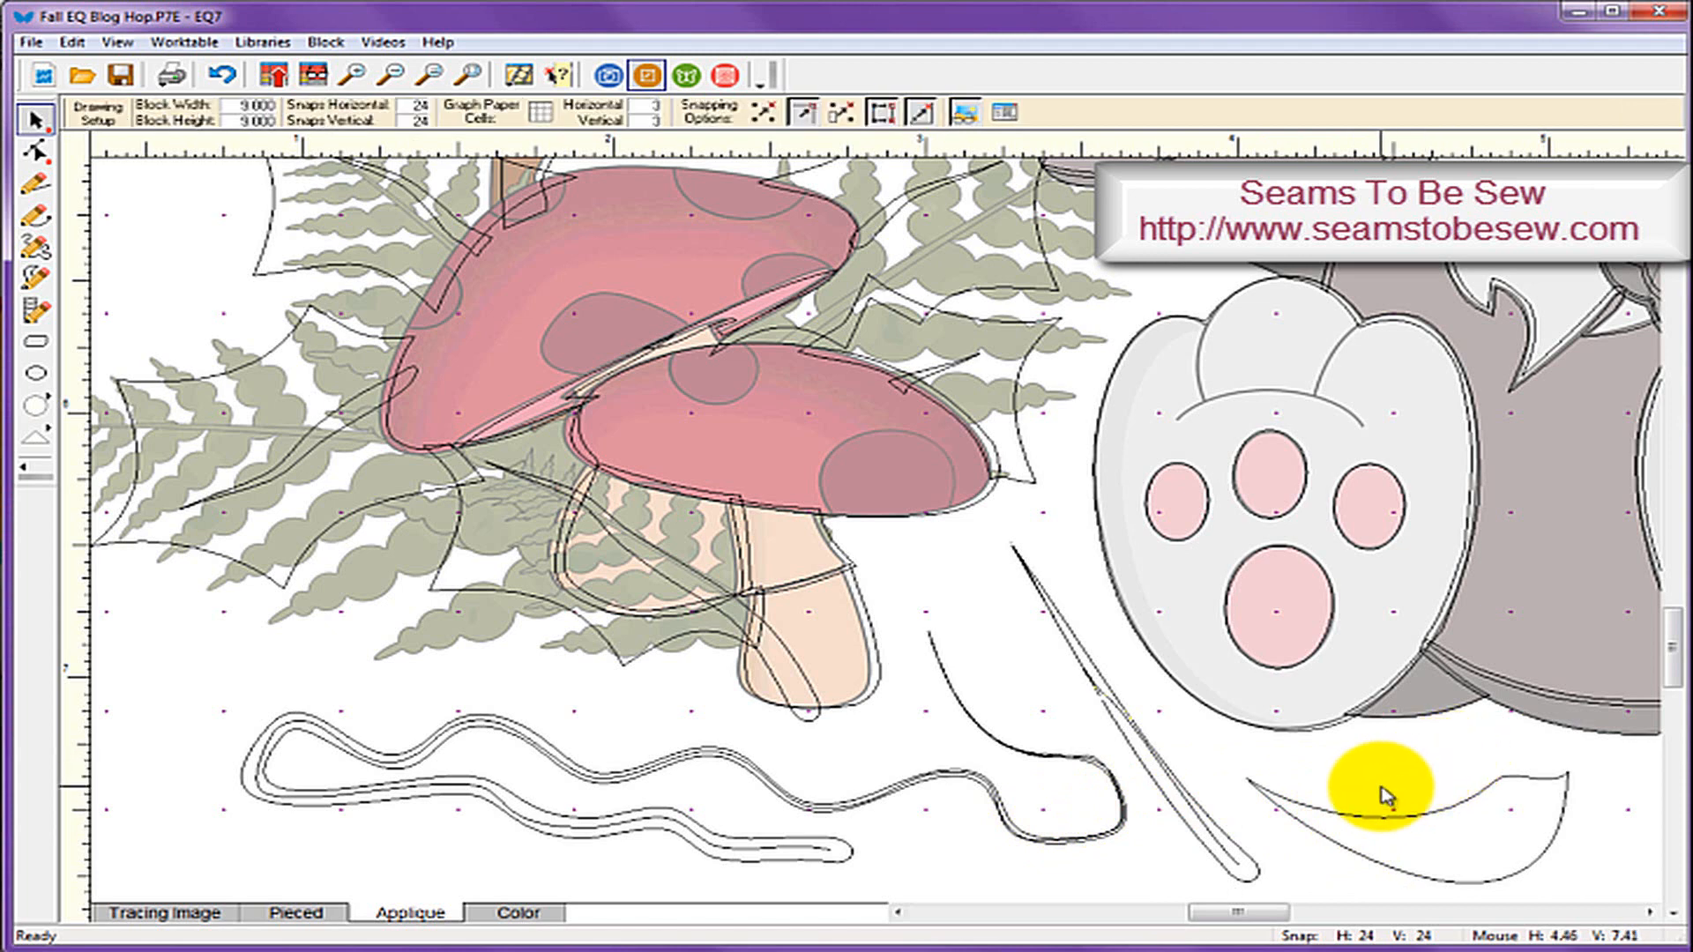
{"action": "left_click", "coordinate": [1454, 804]}
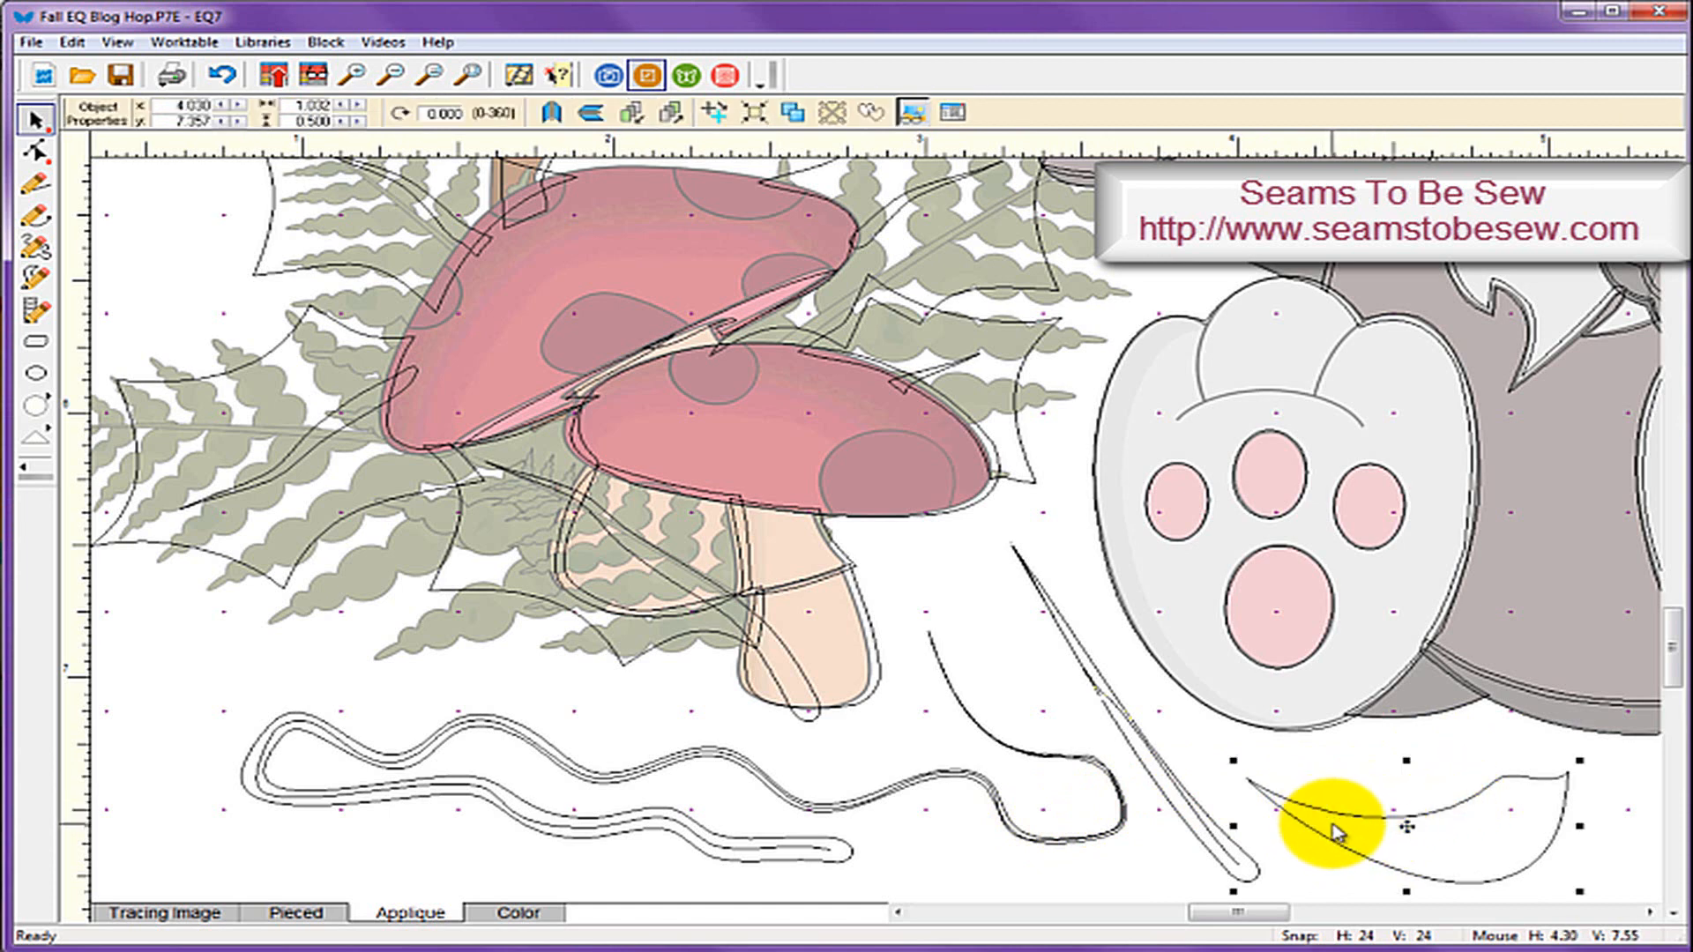